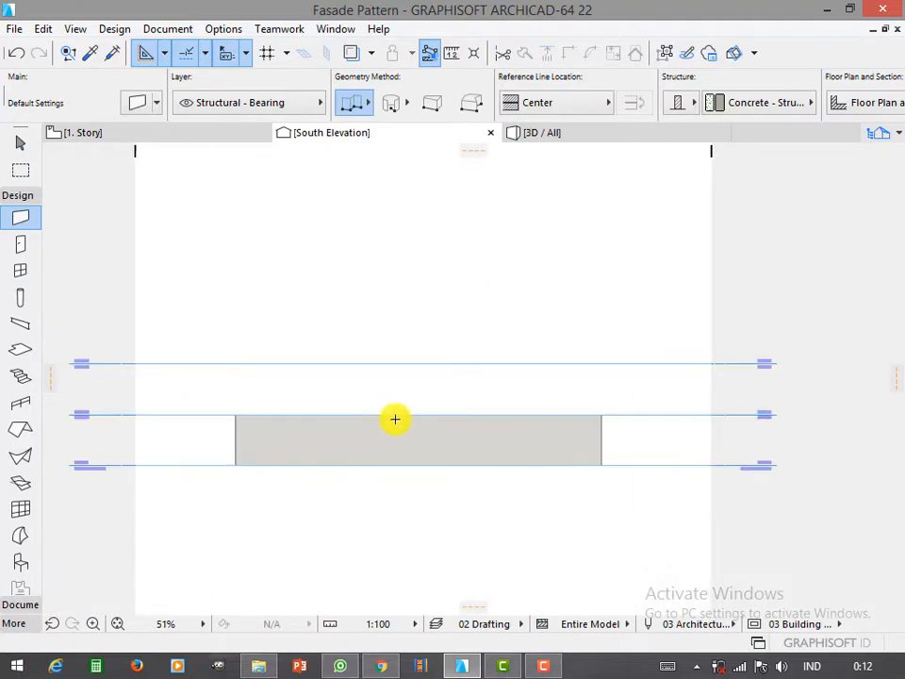
# - On the Ground Floor plan, select all four walls and offset the east wall inward to shorten the building outline
pyautogui.scroll(-1, 353, 420)
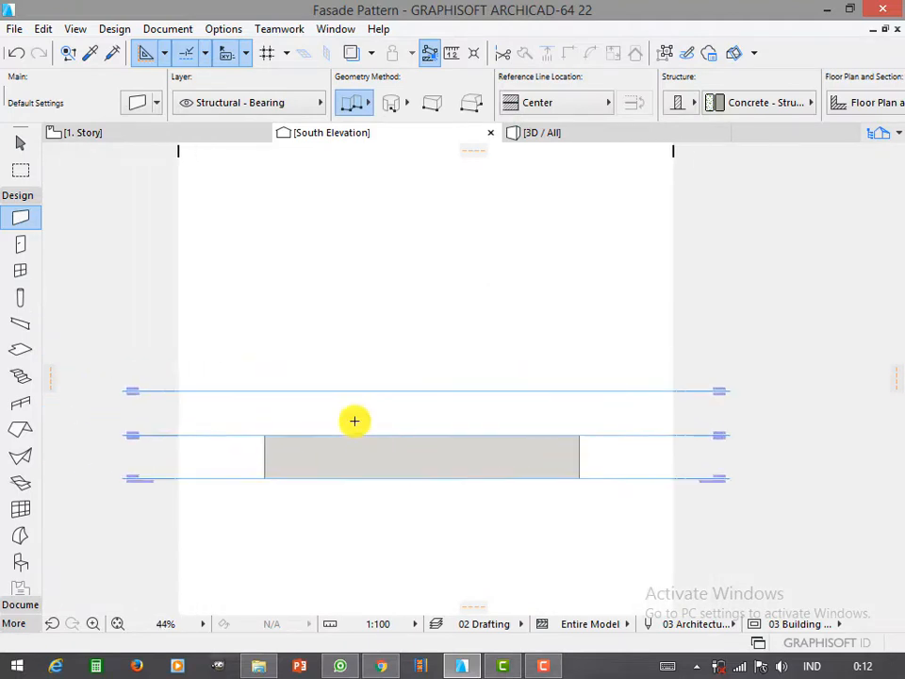
pyautogui.press('F2')
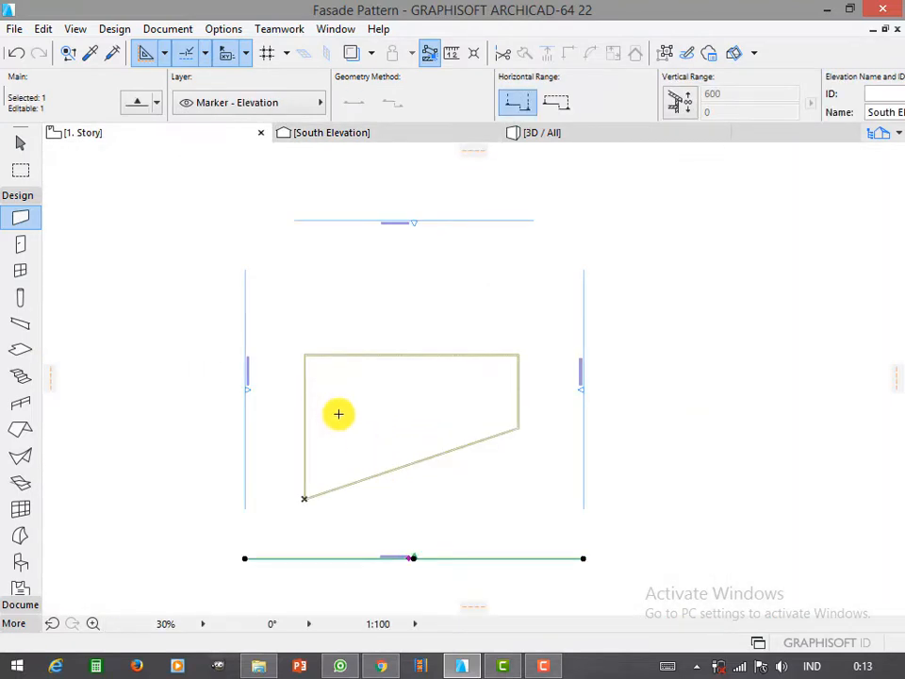
pyautogui.hotkey('ctrl', 'Down')
pyautogui.keyDown('shift'); pyautogui.moveTo(276, 334); pyautogui.dragTo(539, 495); pyautogui.keyUp('shift')
pyautogui.click(517, 380)
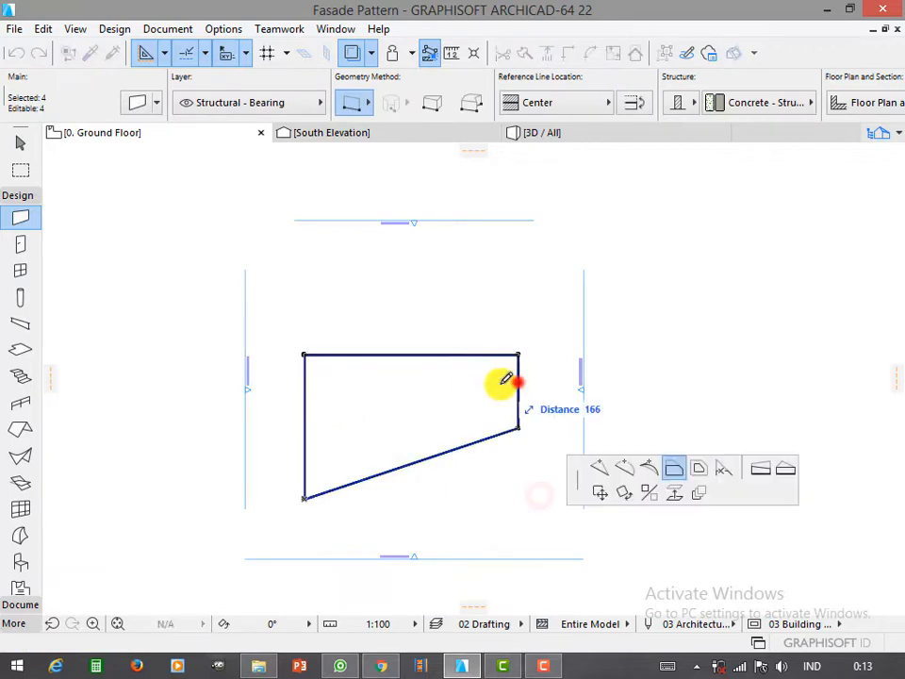
pyautogui.click(466, 388)
# - In the South Elevation, draw a rectangular morph 700 high on top of the ground-floor wall, projecting slightly past both ends
pyautogui.click(372, 133)
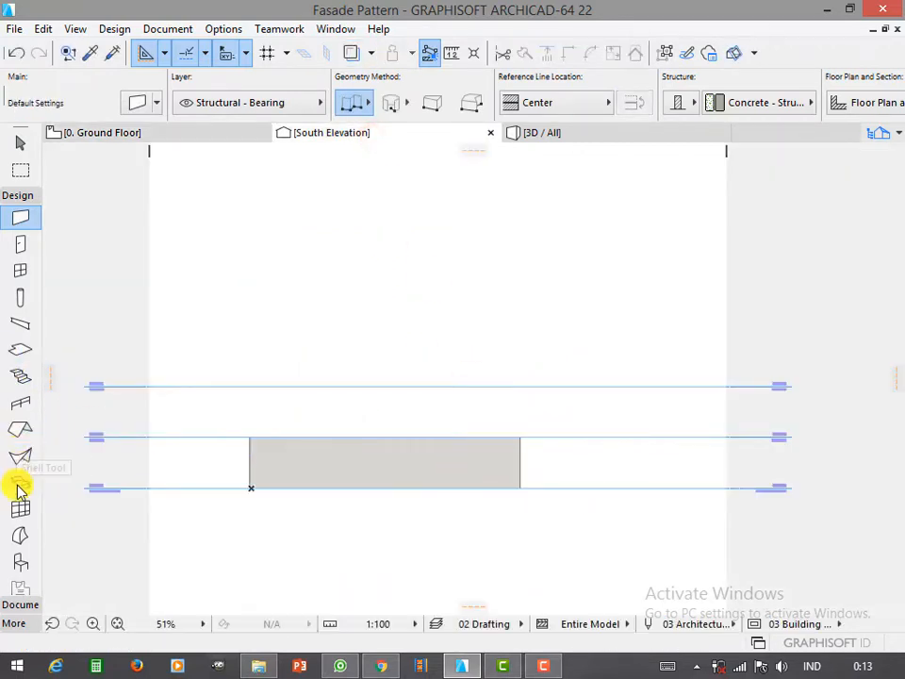
pyautogui.click(19, 536)
pyautogui.click(246, 436)
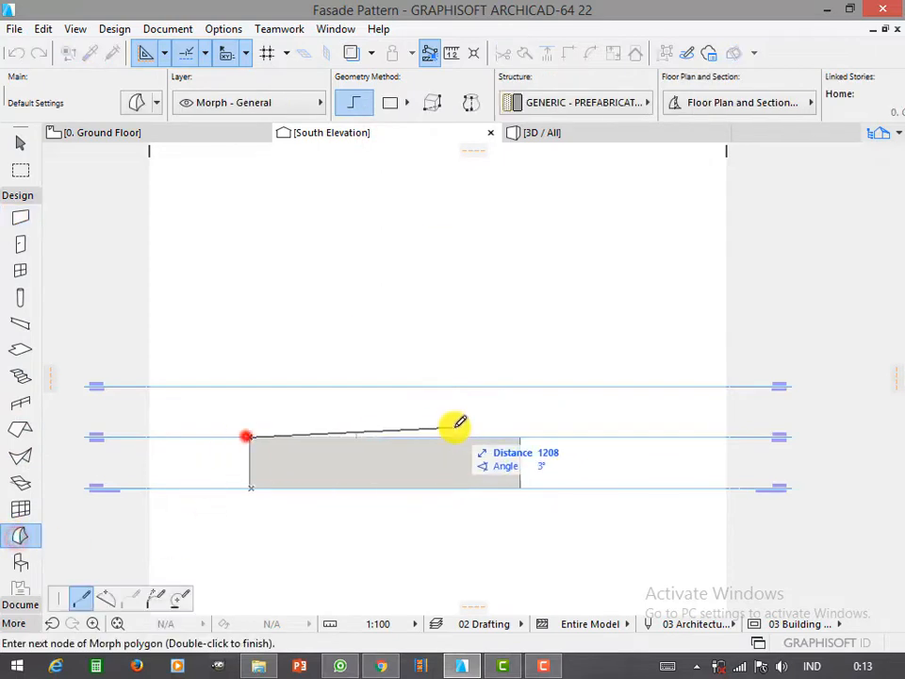
pyautogui.click(536, 436)
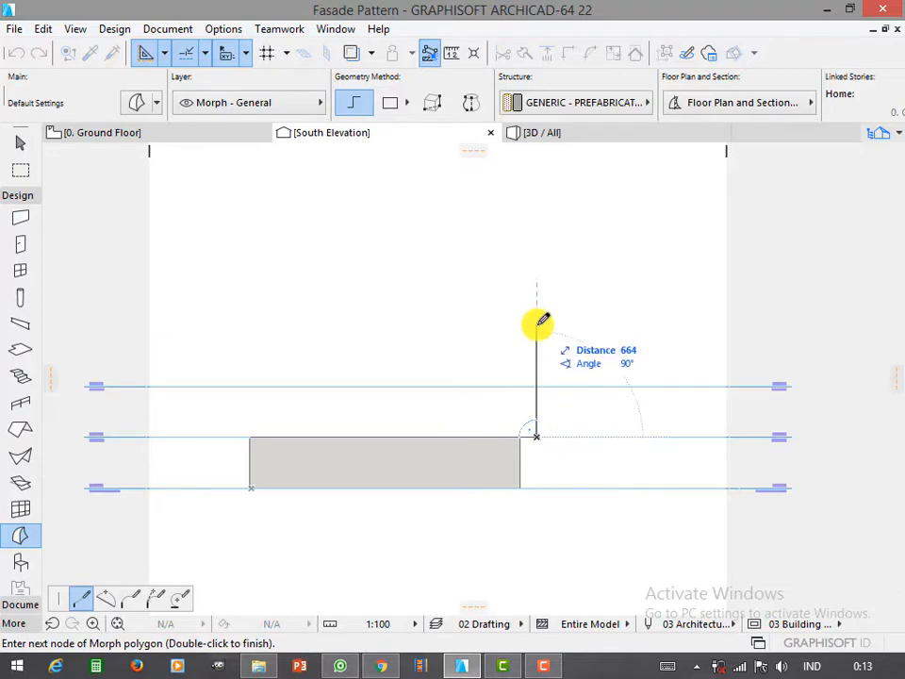
pyautogui.write('70')
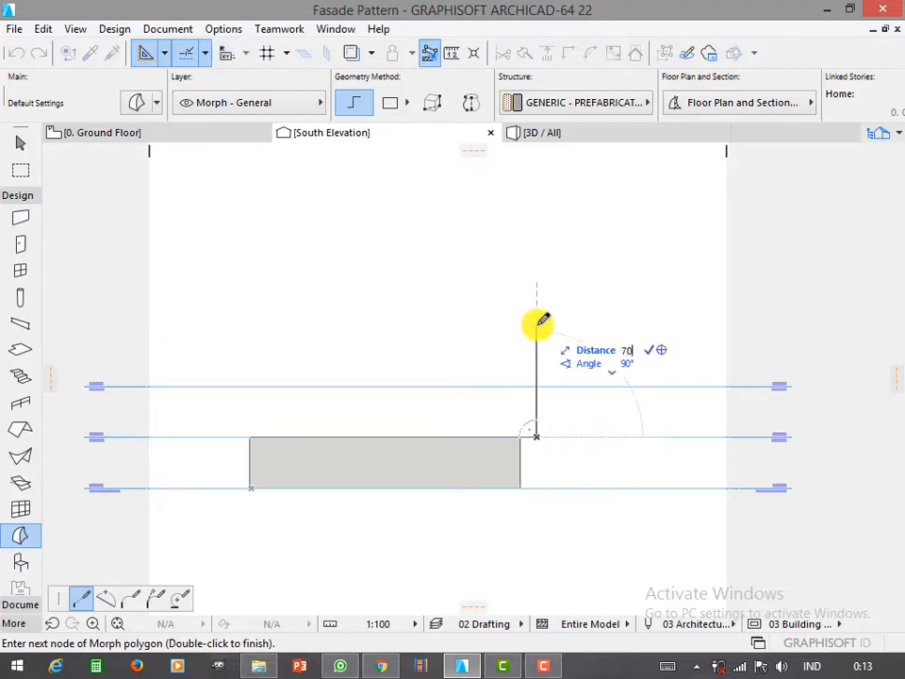
pyautogui.write('0')
pyautogui.press('Return')
pyautogui.keyDown('shift'); pyautogui.click(249, 437); pyautogui.keyUp('shift')
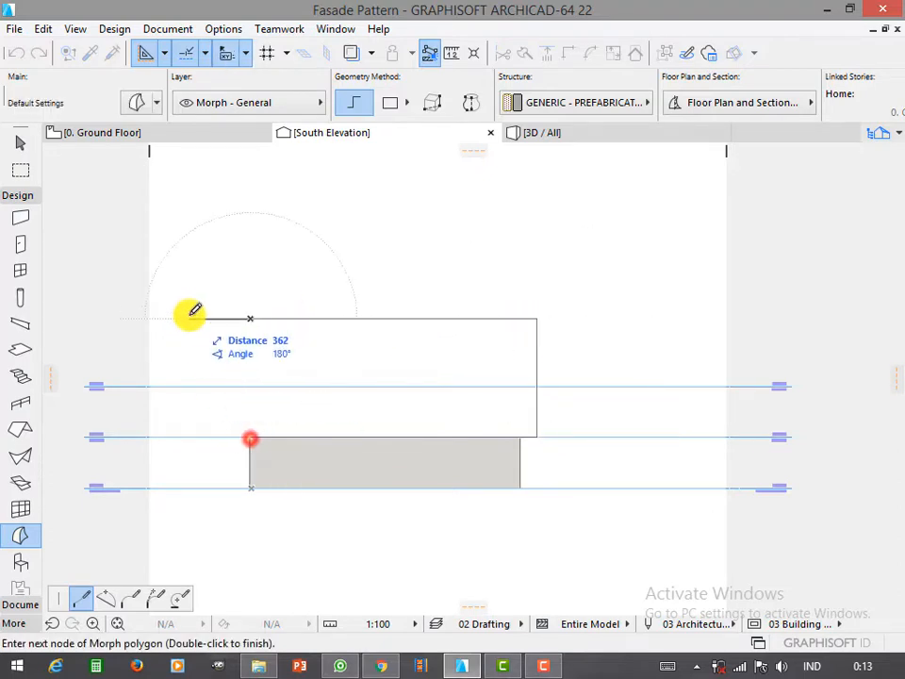
pyautogui.press('Return')
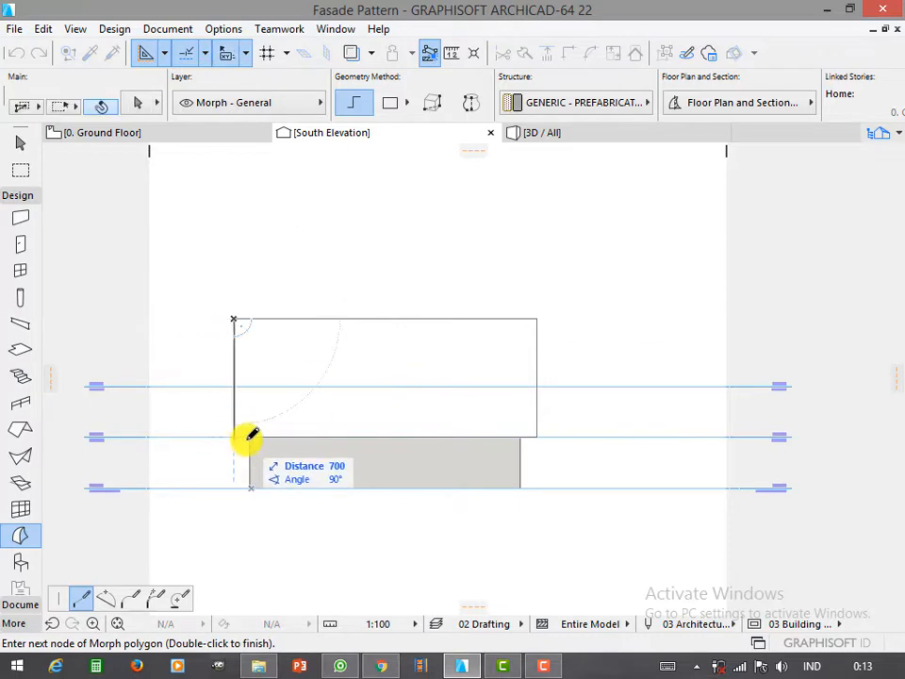
pyautogui.click(246, 434)
pyautogui.doubleClick(249, 436)
# - Offset a copy of the morph's outline slightly inward to form a thin frame border on its face
pyautogui.keyDown('shift'); pyautogui.click(327, 343); pyautogui.keyUp('shift')
pyautogui.click(536, 318)
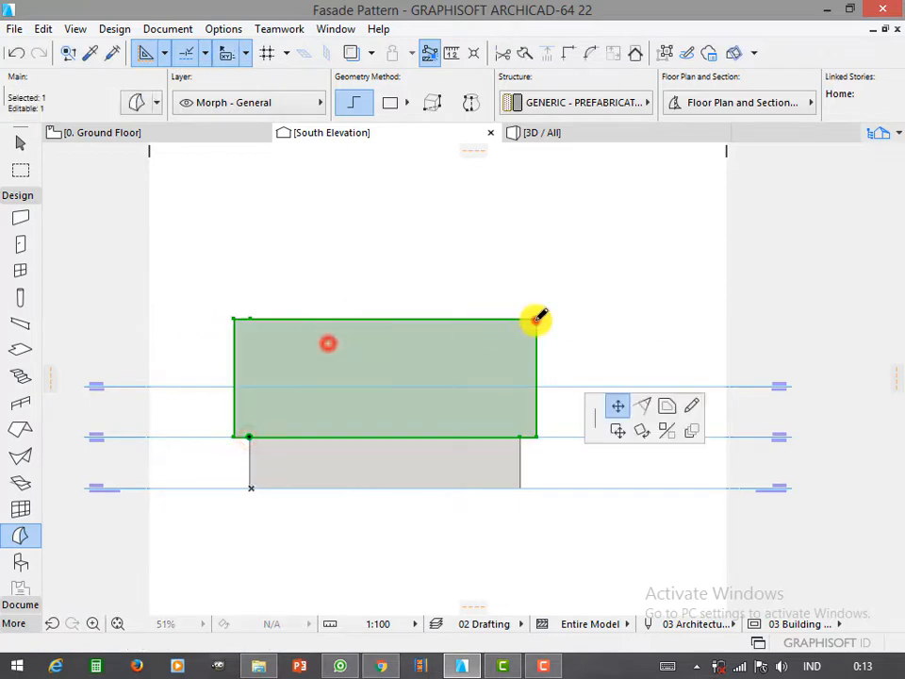
pyautogui.click(130, 595)
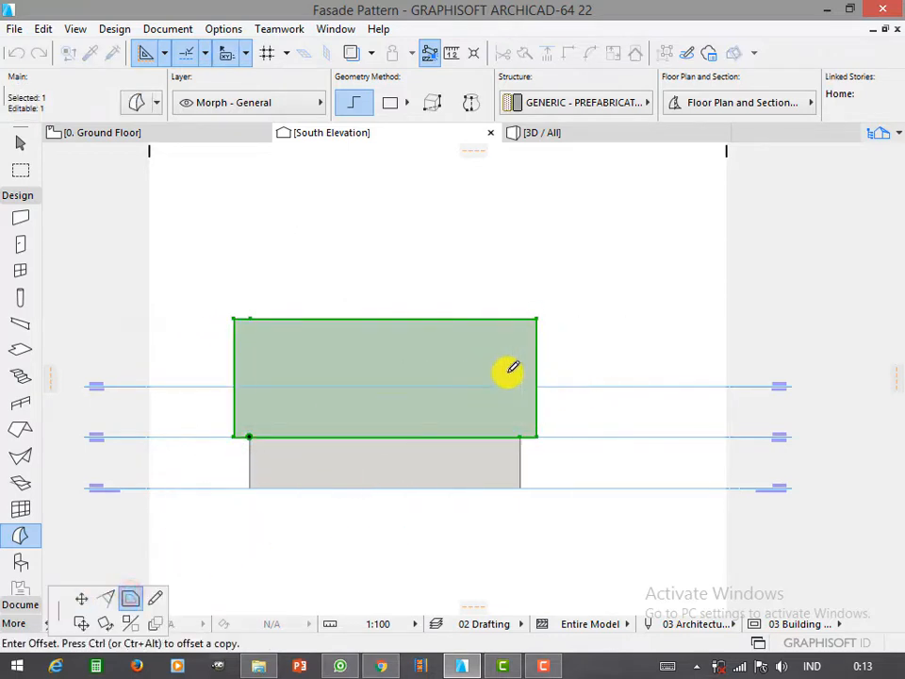
pyautogui.scroll(2, 511, 367)
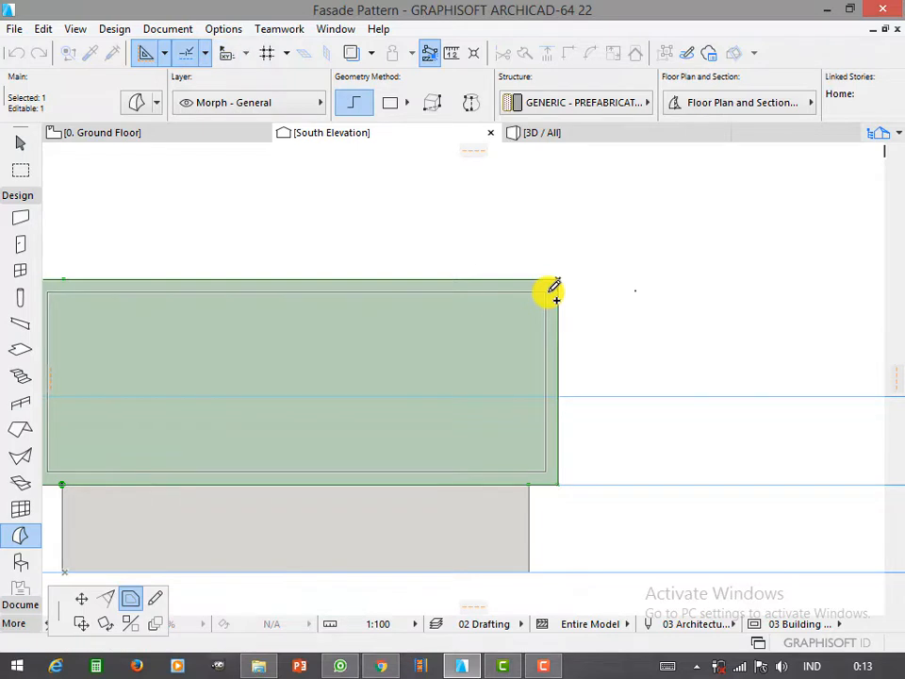
pyautogui.click(610, 412)
pyautogui.scroll(-5, 642, 389)
pyautogui.scroll(5, 583, 390)
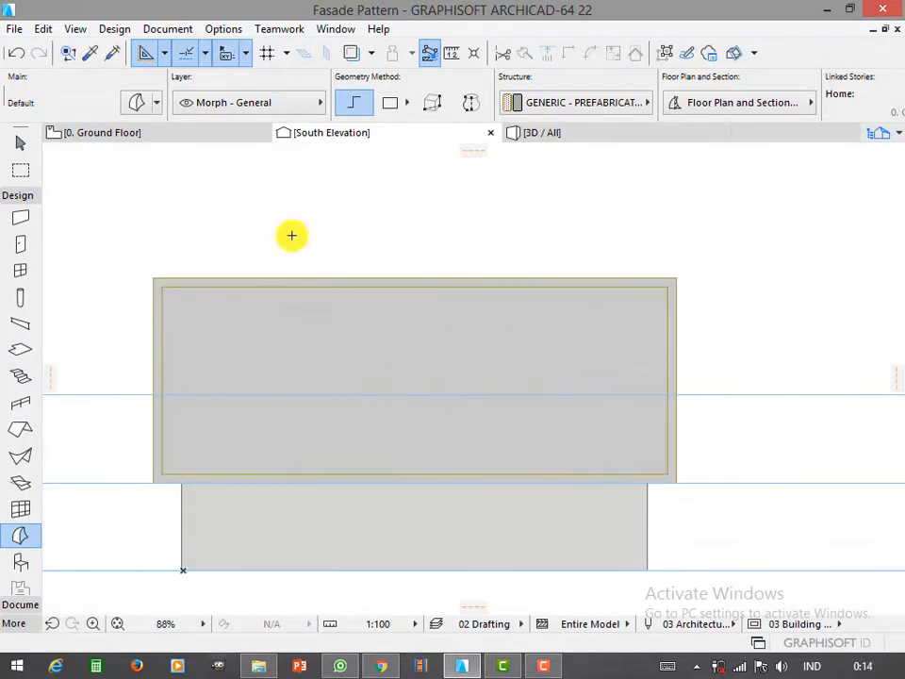
# - On the 1. Story plan, move the morph straight back from the South Elevation line so it crosses the building's slanted front wall
pyautogui.click(173, 140)
pyautogui.keyDown('shift'); pyautogui.click(454, 556); pyautogui.keyUp('shift')
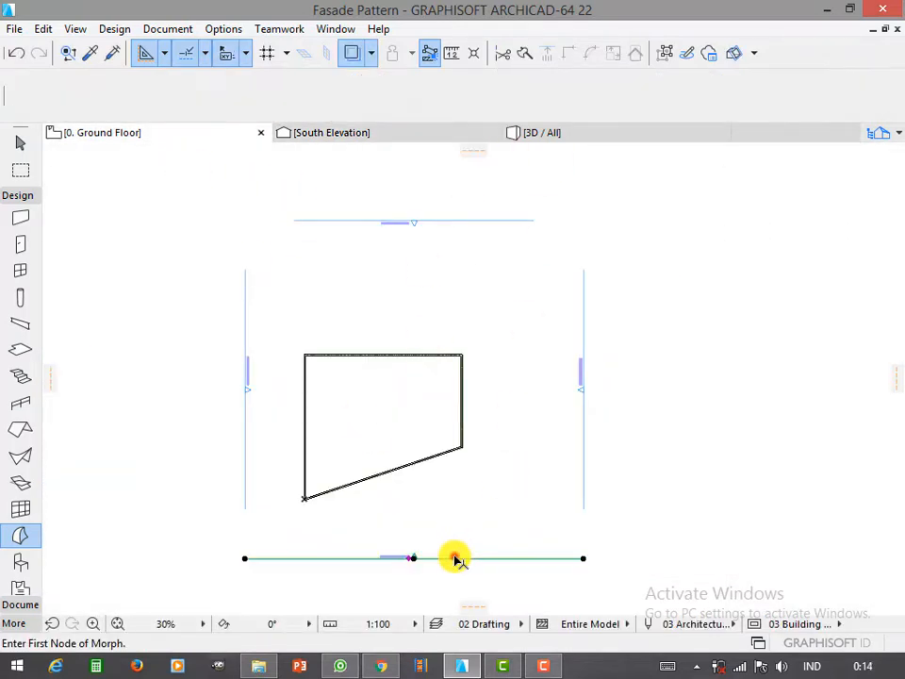
pyautogui.click(467, 530)
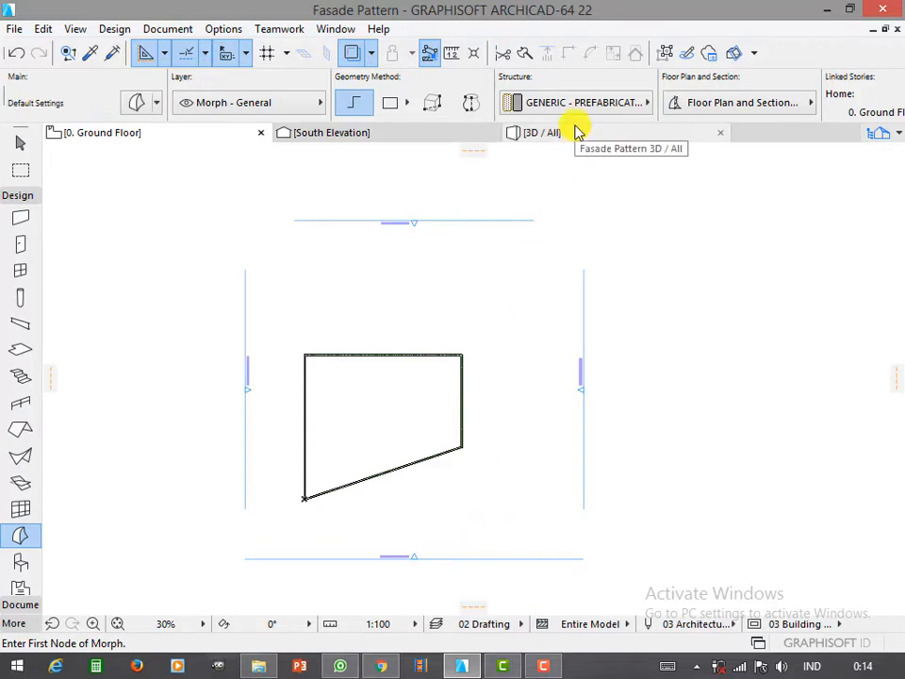
pyautogui.hotkey('ctrl', 'Up')
pyautogui.keyDown('shift'); pyautogui.click(437, 555); pyautogui.keyUp('shift')
pyautogui.hotkey('ctrl', 'd')
pyautogui.click(294, 558)
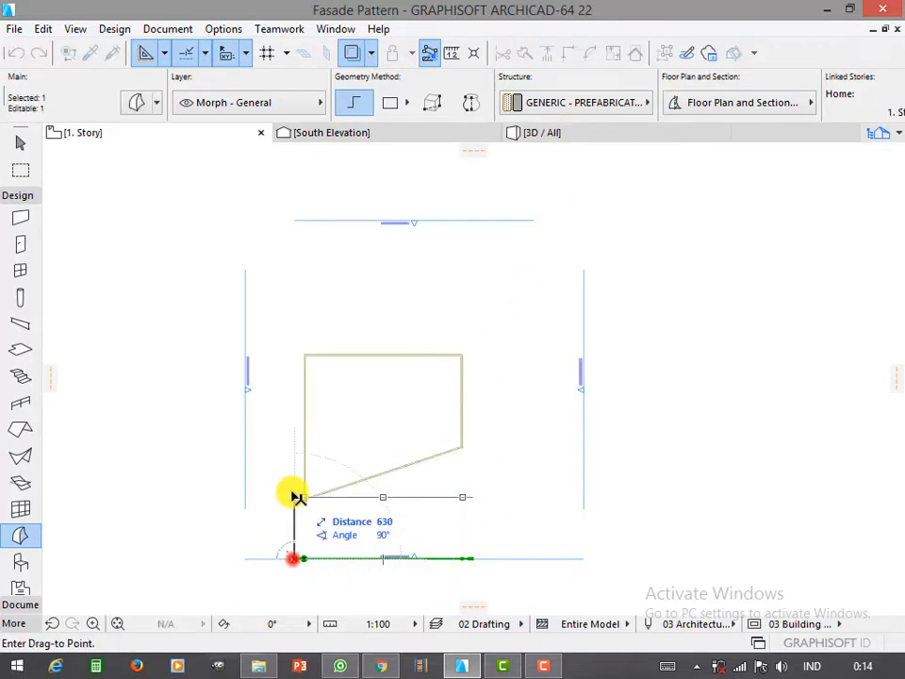
pyautogui.click(294, 470)
pyautogui.click(394, 511)
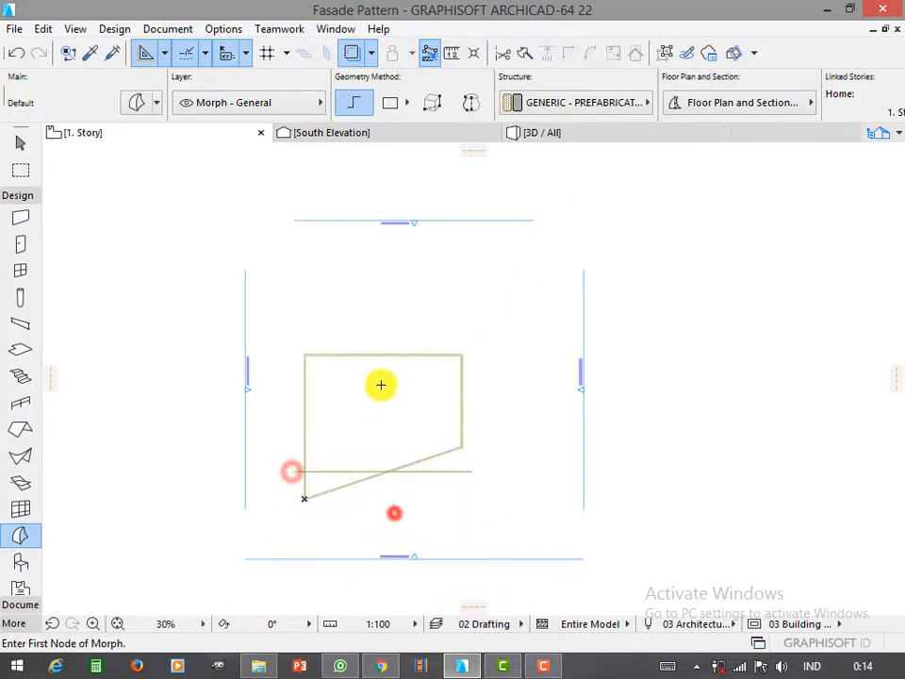
# - In the 3D view, delete the morph's inner face with sub-element selection, leaving the border, and restore whole-element selection
pyautogui.click(586, 132)
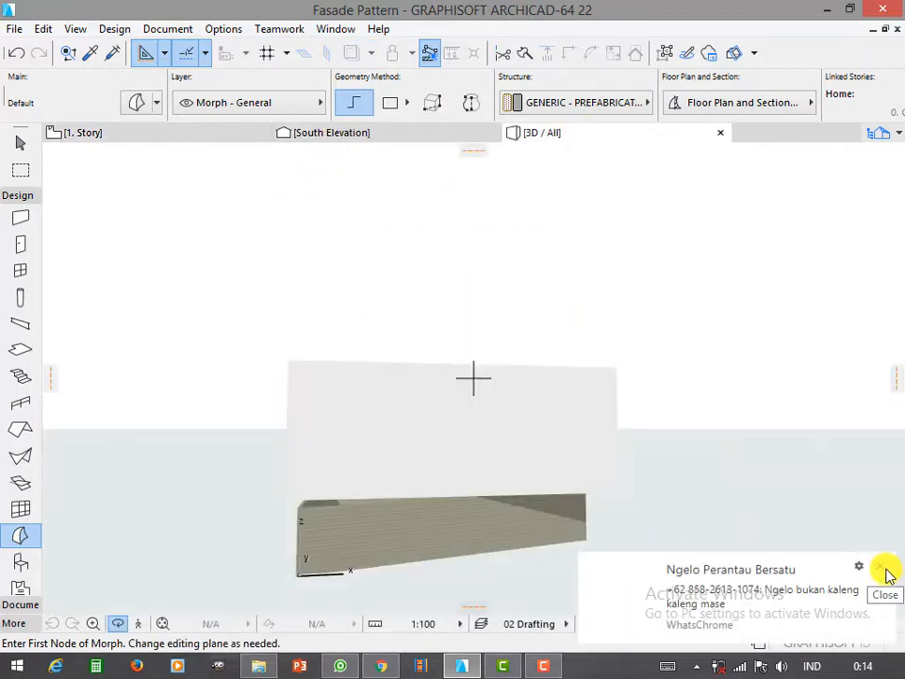
pyautogui.click(884, 569)
pyautogui.keyDown('shift'); pyautogui.moveTo(672, 478); pyautogui.dragTo(418, 509, button='middle'); pyautogui.keyUp('shift')
pyautogui.click(20, 142)
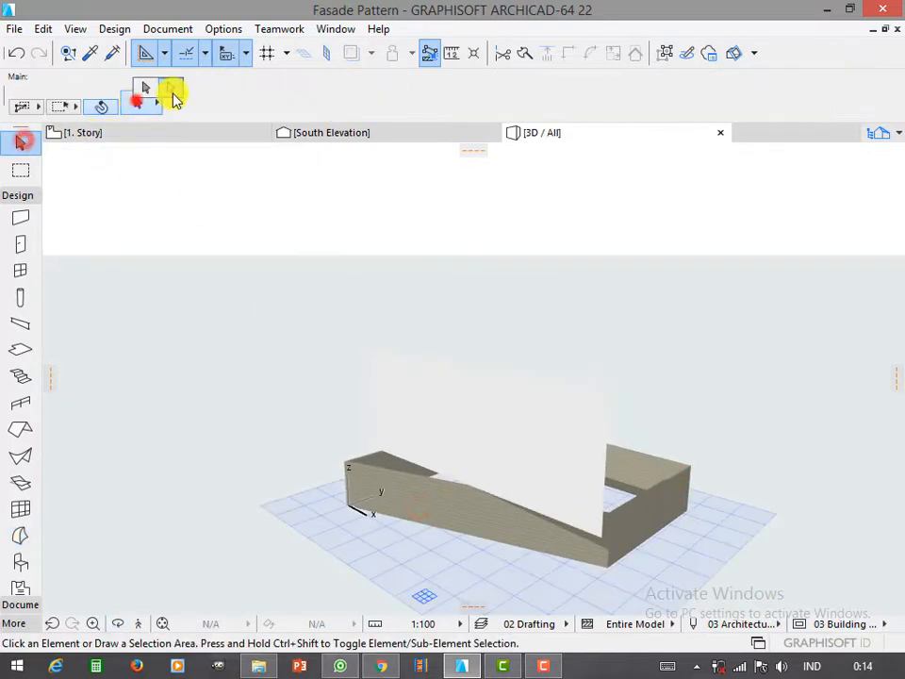
pyautogui.click(477, 433)
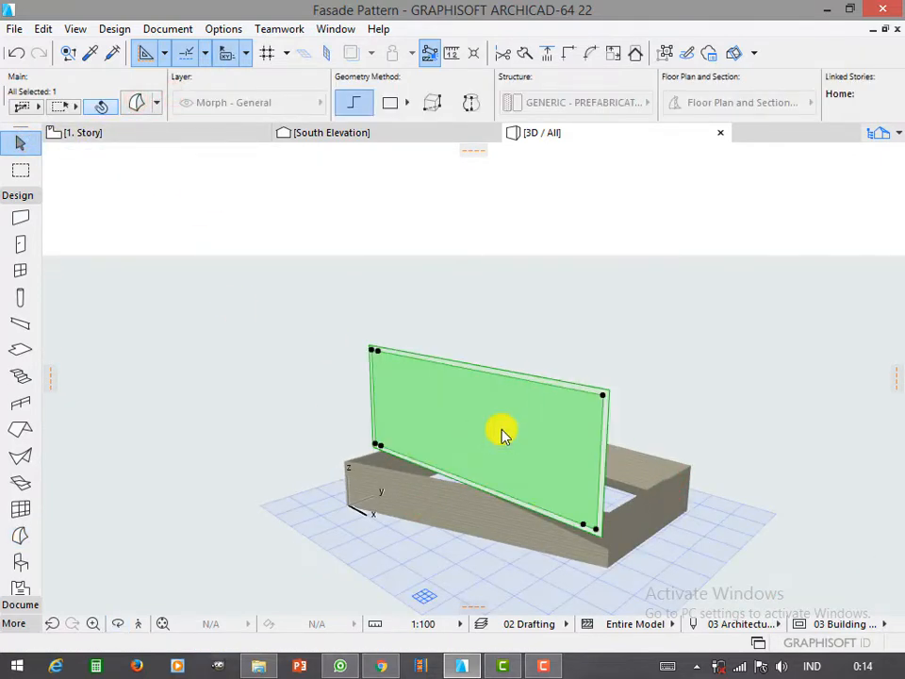
pyautogui.press('Escape')
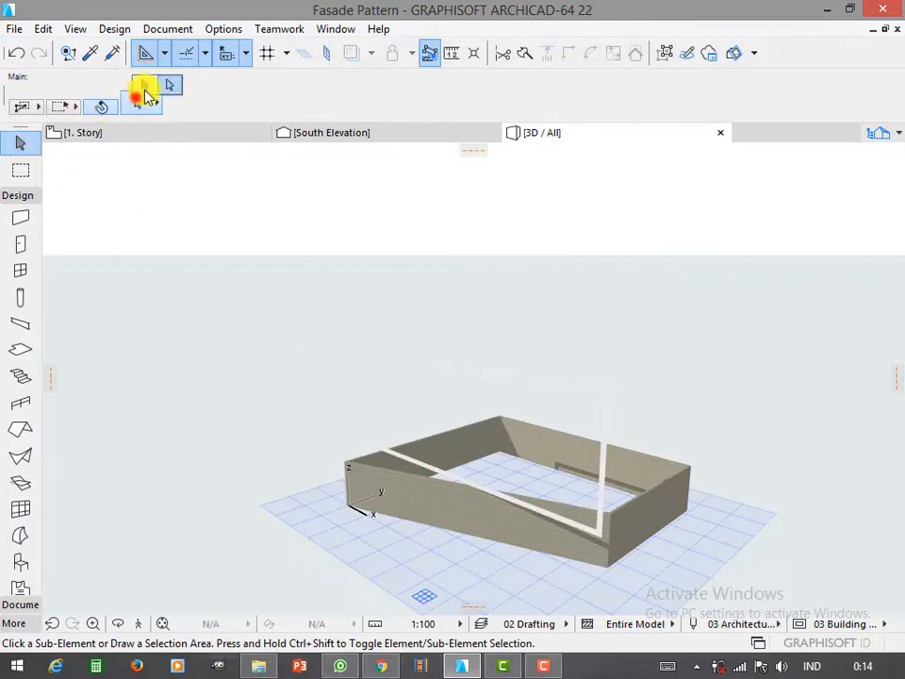
pyautogui.click(144, 86)
# - Extrude the morph's border face backward by about 1169 into an open box over the ground-floor walls
pyautogui.scroll(3, 624, 461)
pyautogui.click(579, 463)
pyautogui.click(579, 462)
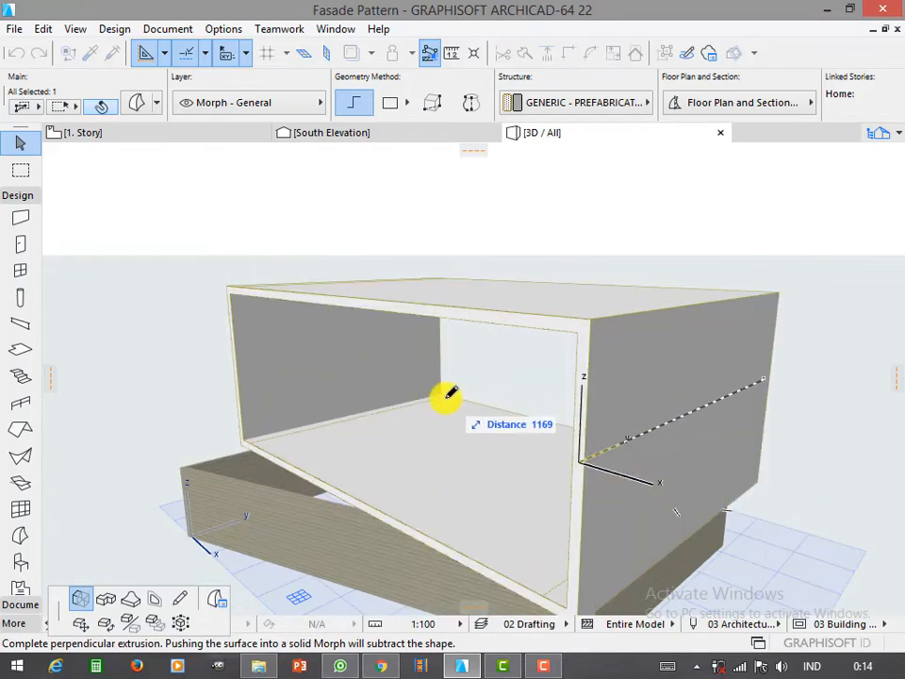
pyautogui.click(450, 396)
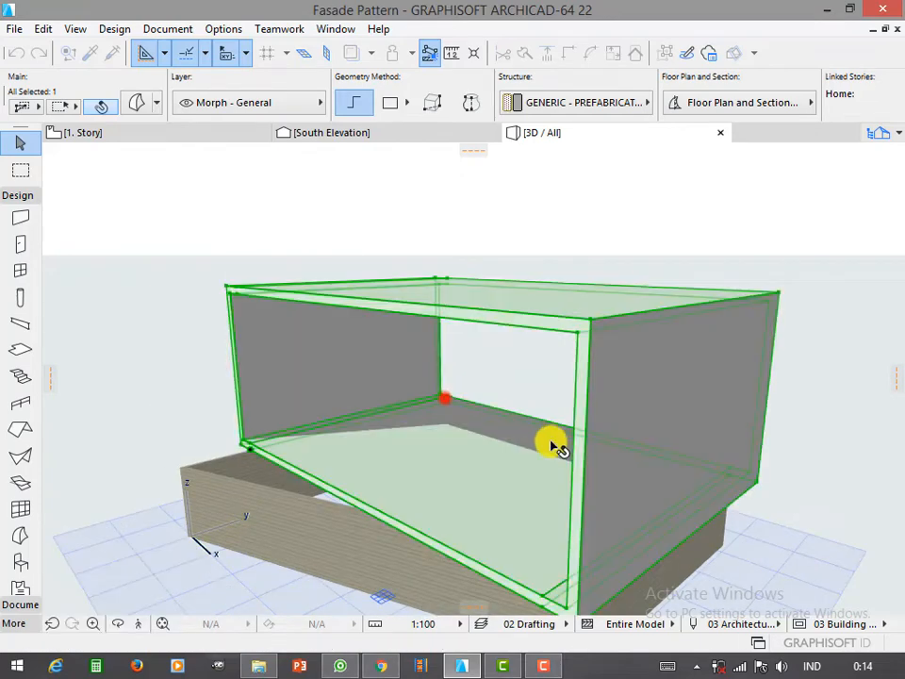
# - Extrude the rear edge face of the box morph outward by 100
pyautogui.keyDown('shift'); pyautogui.moveTo(501, 426); pyautogui.dragTo(457, 393, button='middle'); pyautogui.keyUp('shift')
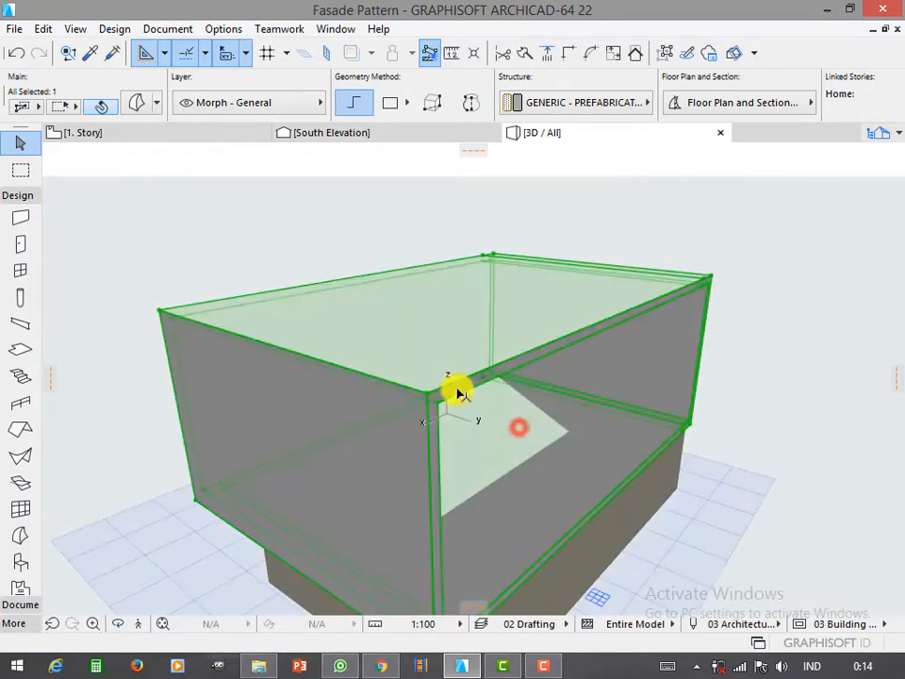
pyautogui.scroll(4, 608, 334)
pyautogui.click(611, 320)
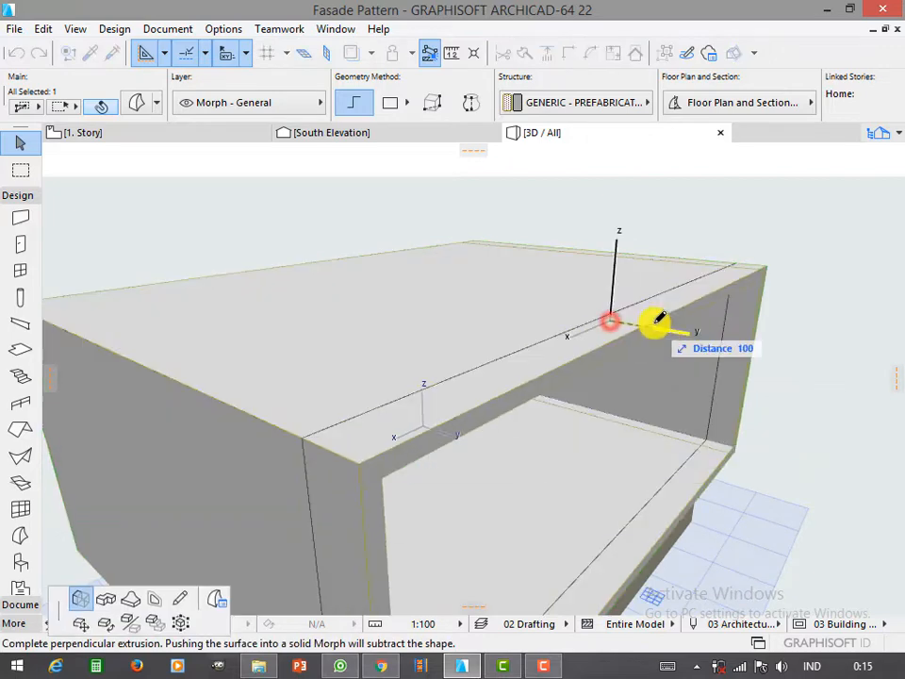
pyautogui.press('Return')
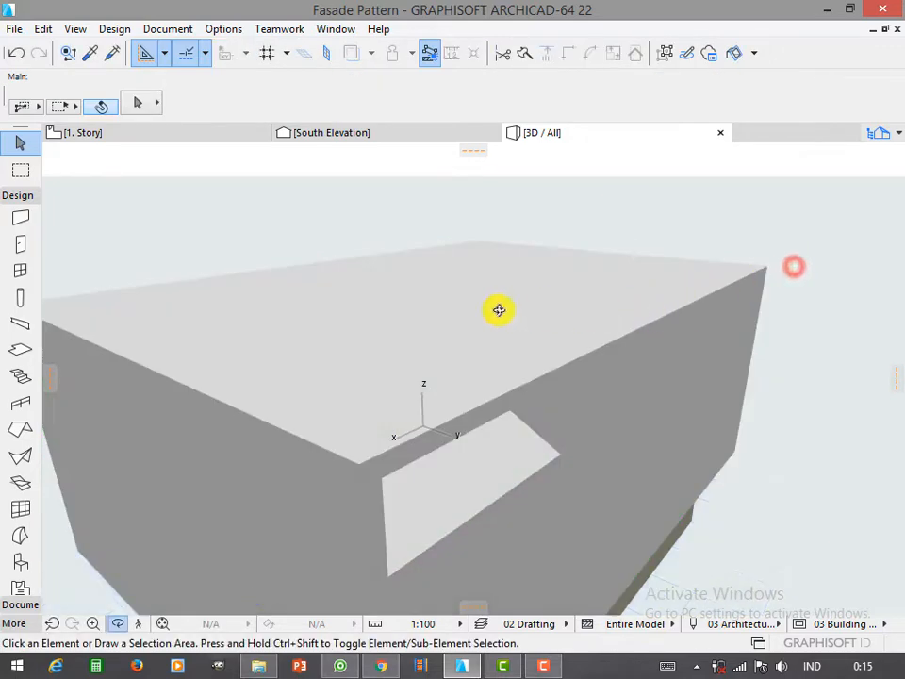
pyautogui.keyDown('shift'); pyautogui.moveTo(498, 309); pyautogui.dragTo(496, 393, button='middle'); pyautogui.keyUp('shift')
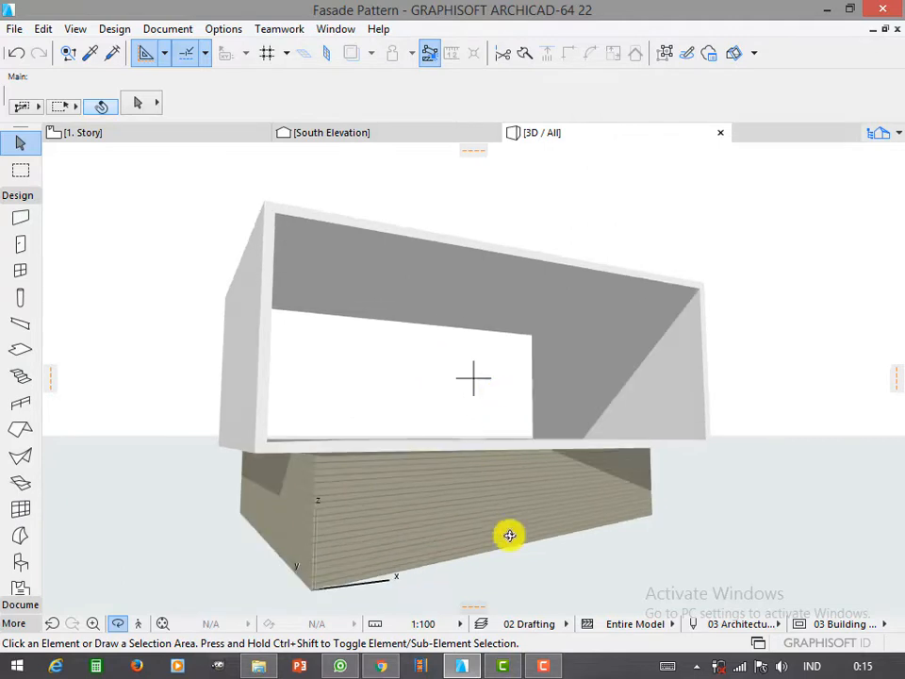
# - On the 1. Story plan, draw a straight curtain wall across the width of the box, just inside its front edge
pyautogui.press('F2')
pyautogui.click(404, 500)
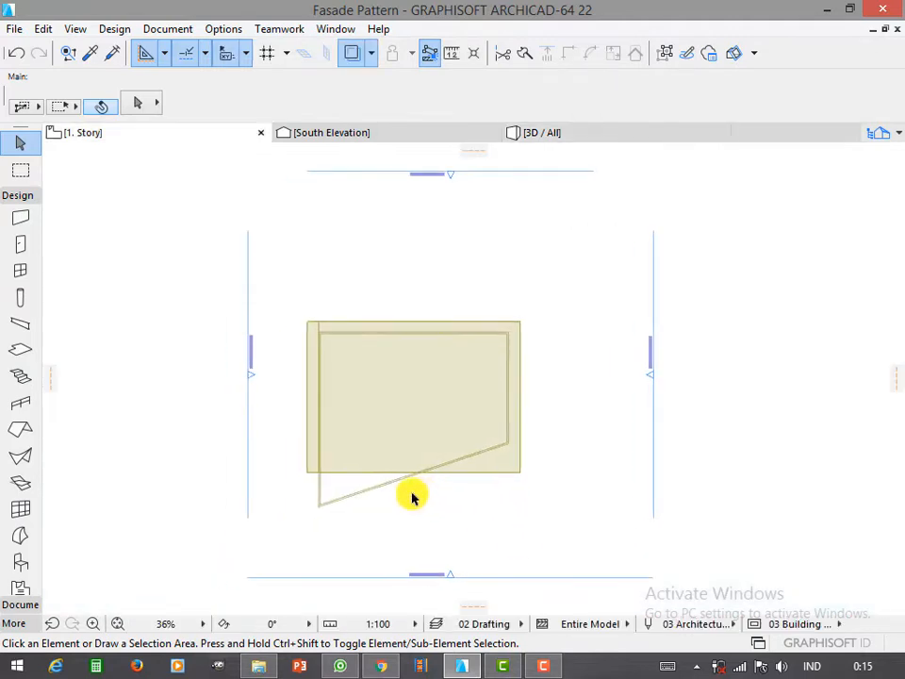
pyautogui.scroll(4, 343, 444)
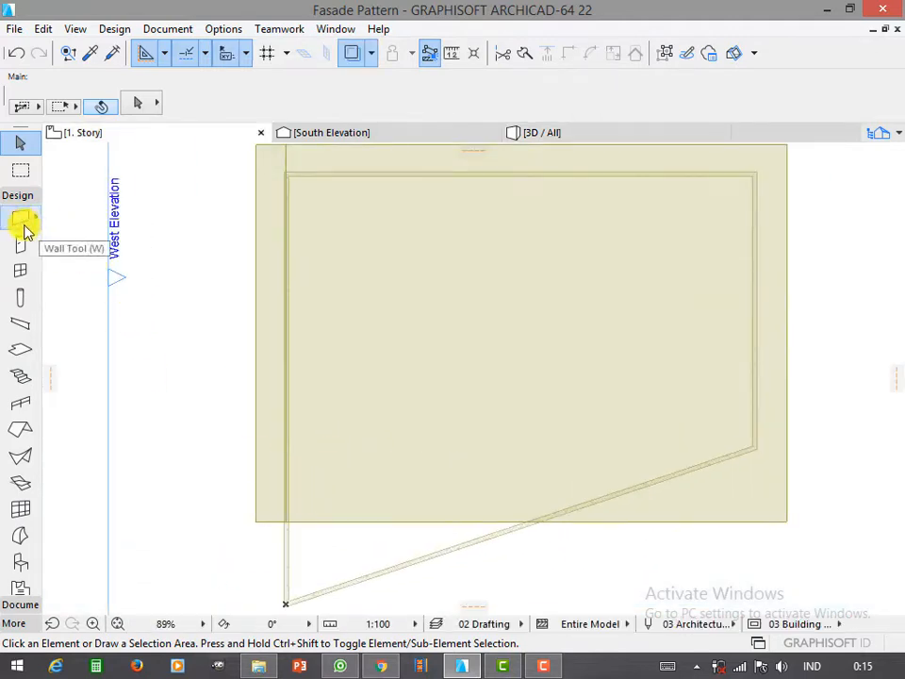
pyautogui.click(25, 229)
pyautogui.scroll(-2, 377, 357)
pyautogui.scroll(1, 212, 435)
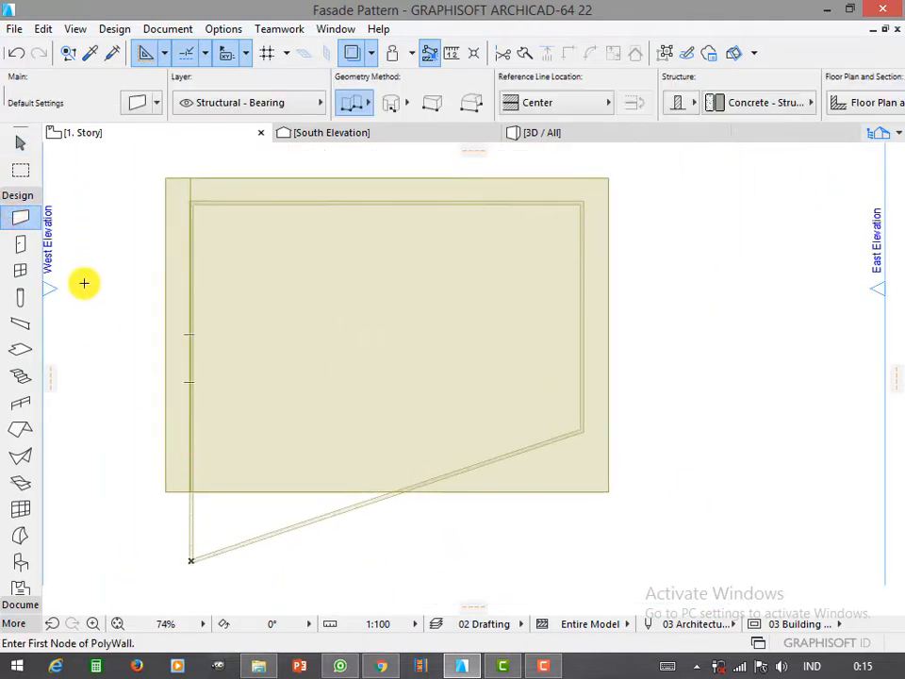
pyautogui.press('Escape')
pyautogui.click(19, 509)
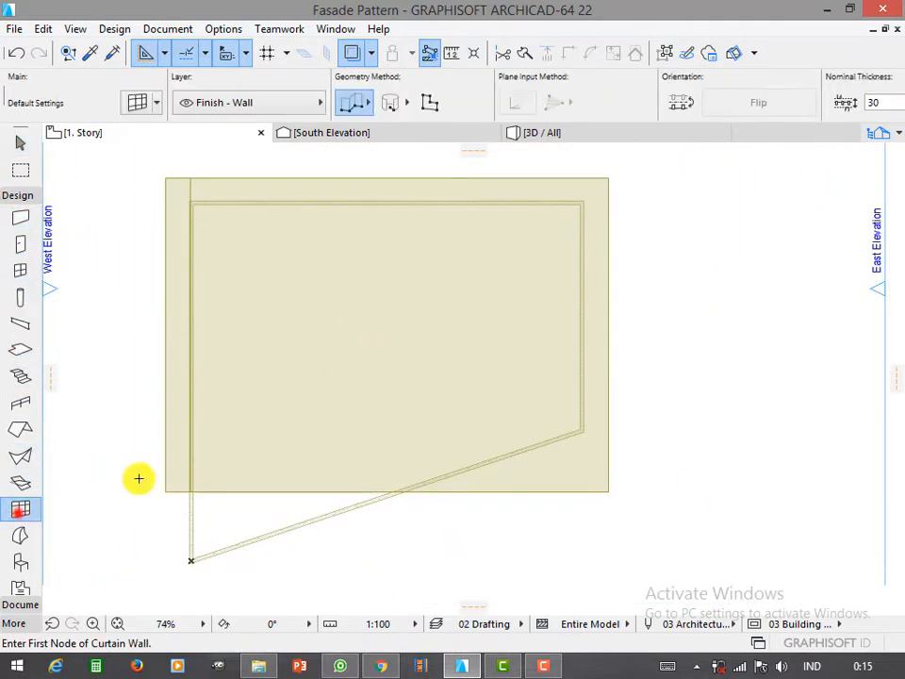
pyautogui.click(173, 479)
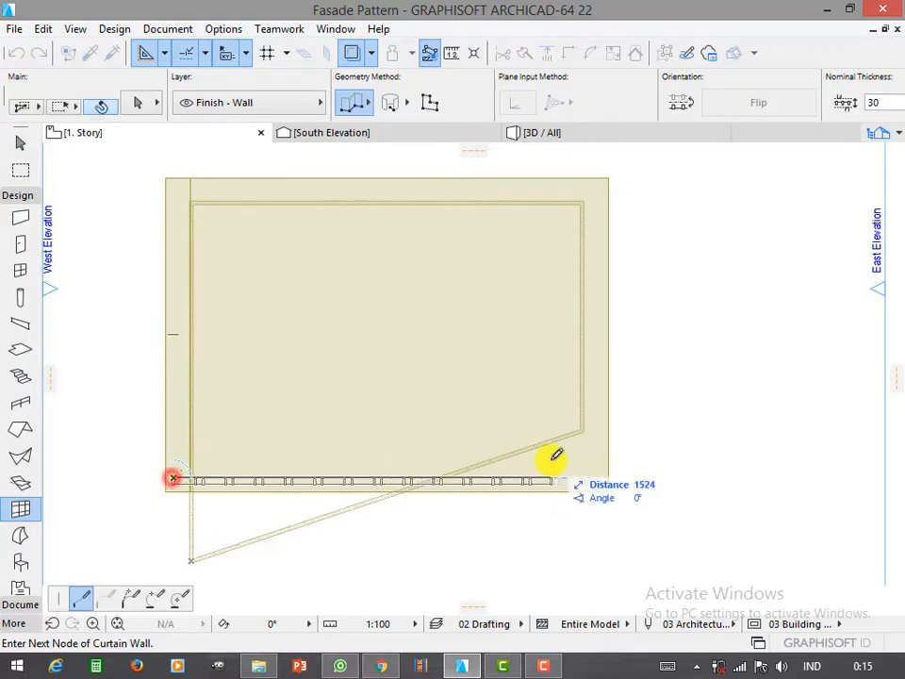
pyautogui.doubleClick(601, 476)
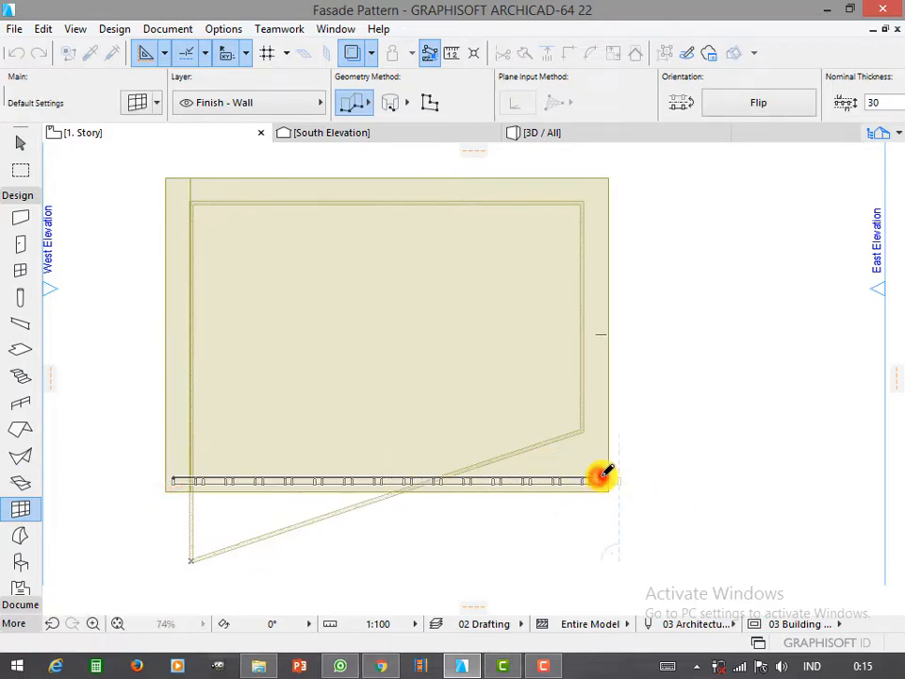
# - Move the curtain wall slightly farther back from the front edge of the box and show the model in 3D
pyautogui.keyDown('shift'); pyautogui.click(601, 477); pyautogui.keyUp('shift')
pyautogui.hotkey('ctrl', 'd')
pyautogui.click(602, 477)
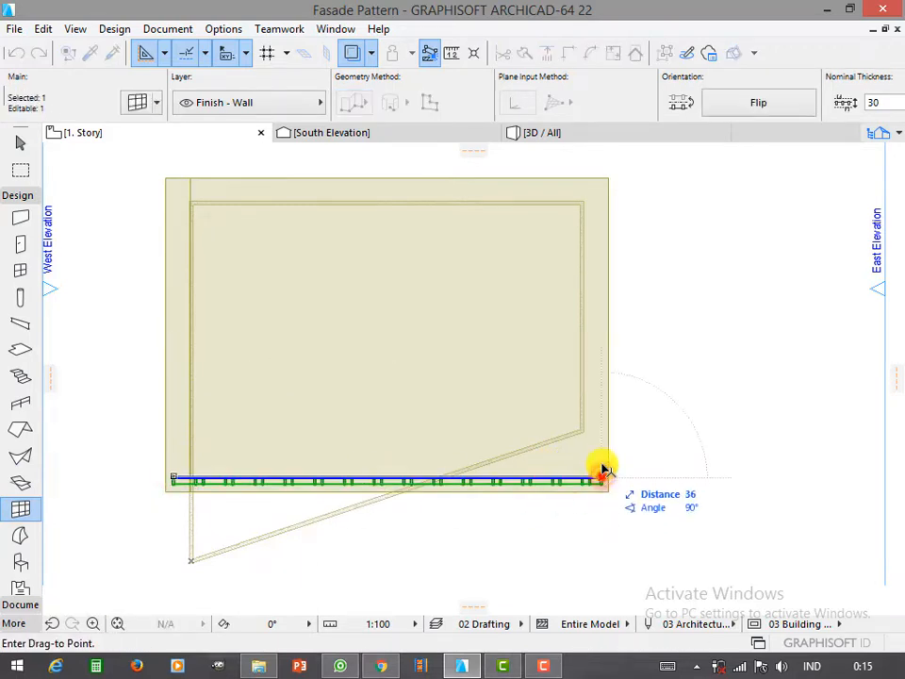
pyautogui.click(628, 460)
pyautogui.click(562, 132)
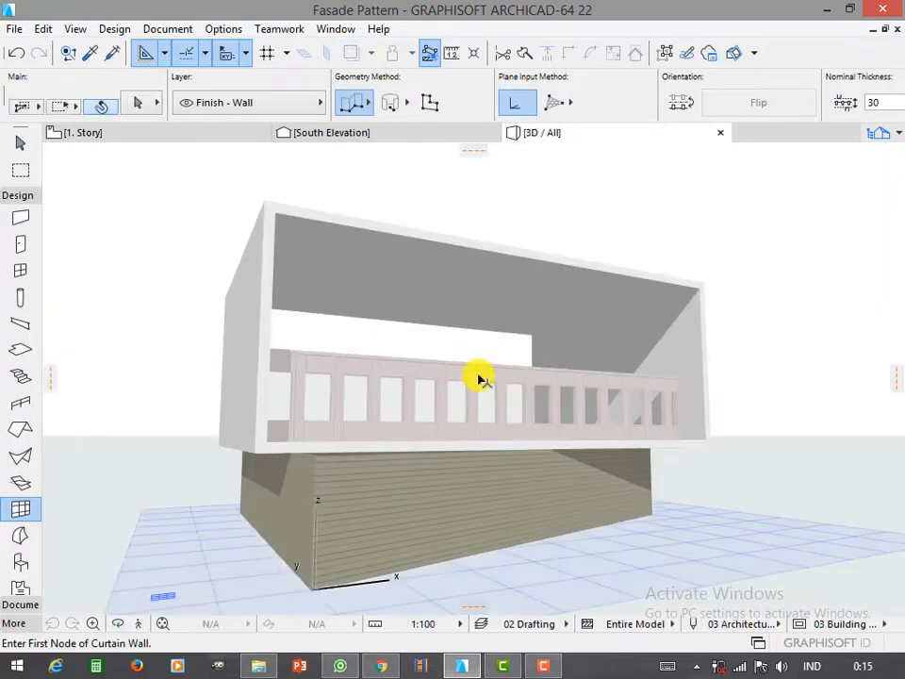
# - Apply the Checkerboard 1000/1000 scheme favorite to the curtain wall in the front of the box
pyautogui.doubleClick(480, 366)
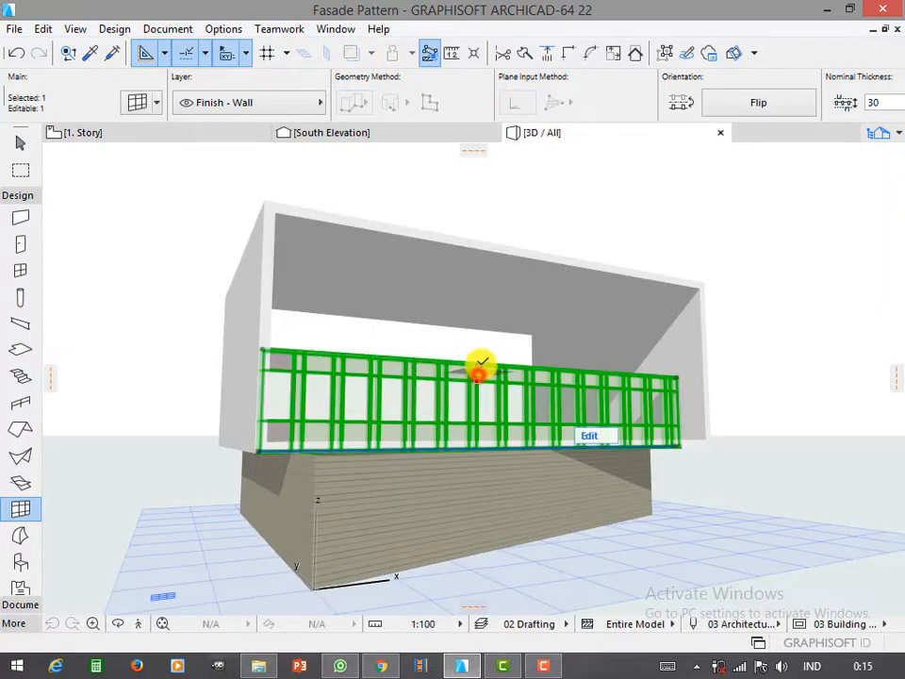
pyautogui.click(226, 115)
pyautogui.click(182, 60)
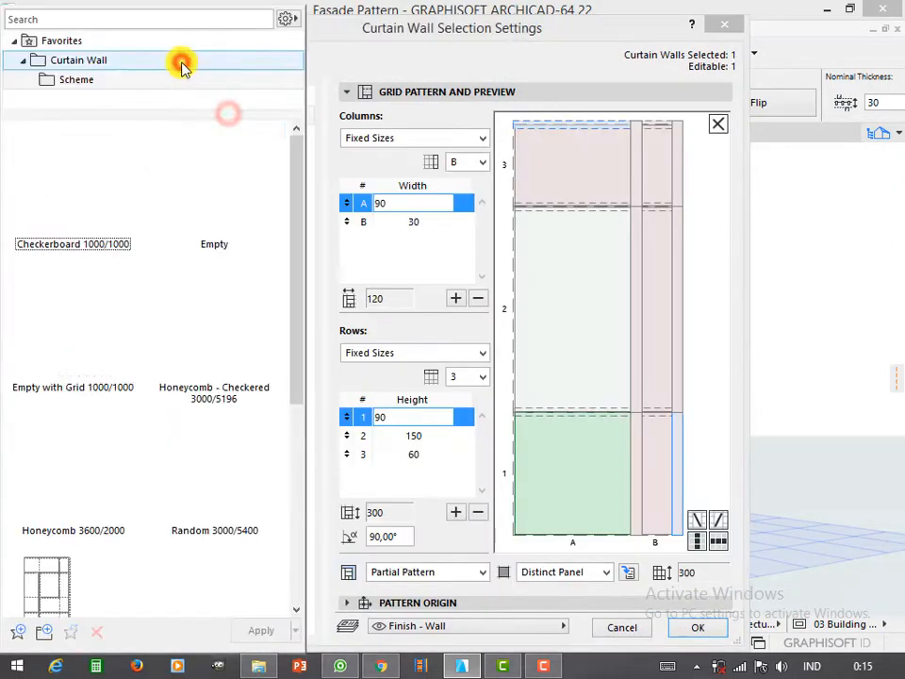
pyautogui.click(88, 202)
pyautogui.doubleClick(87, 190)
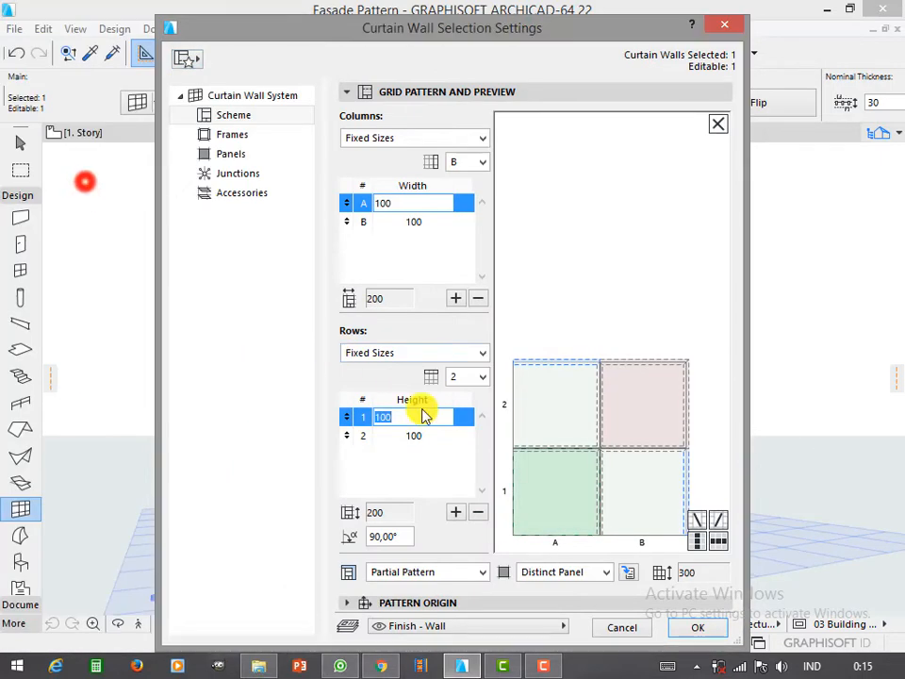
# - Set the height of both rows in the curtain wall's grid pattern to 200 and apply the scheme
pyautogui.click(417, 435)
pyautogui.write('20')
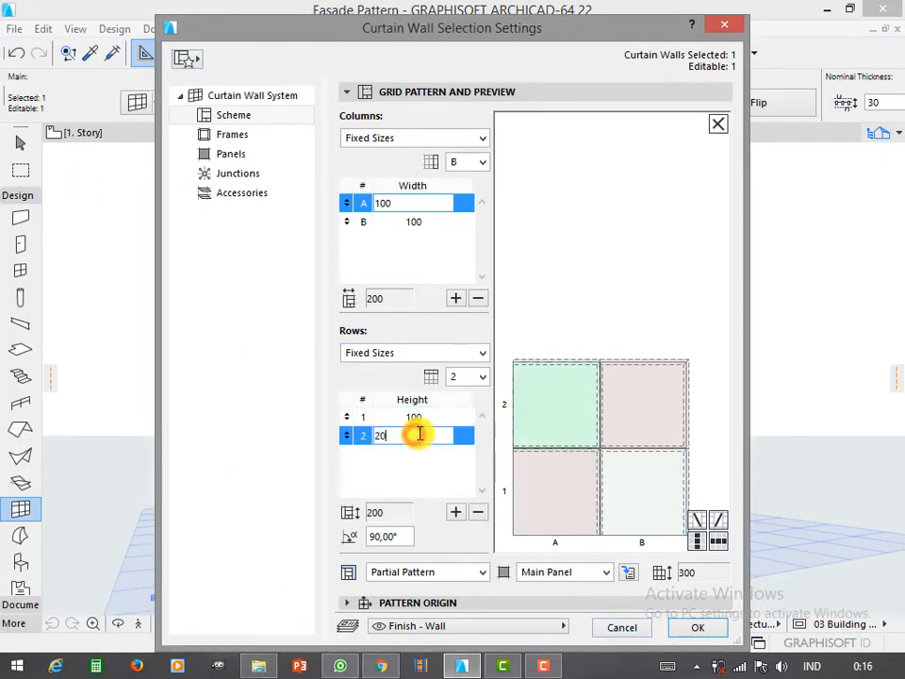
pyautogui.write('0')
pyautogui.click(408, 416)
pyautogui.write('200')
pyautogui.press('Return')
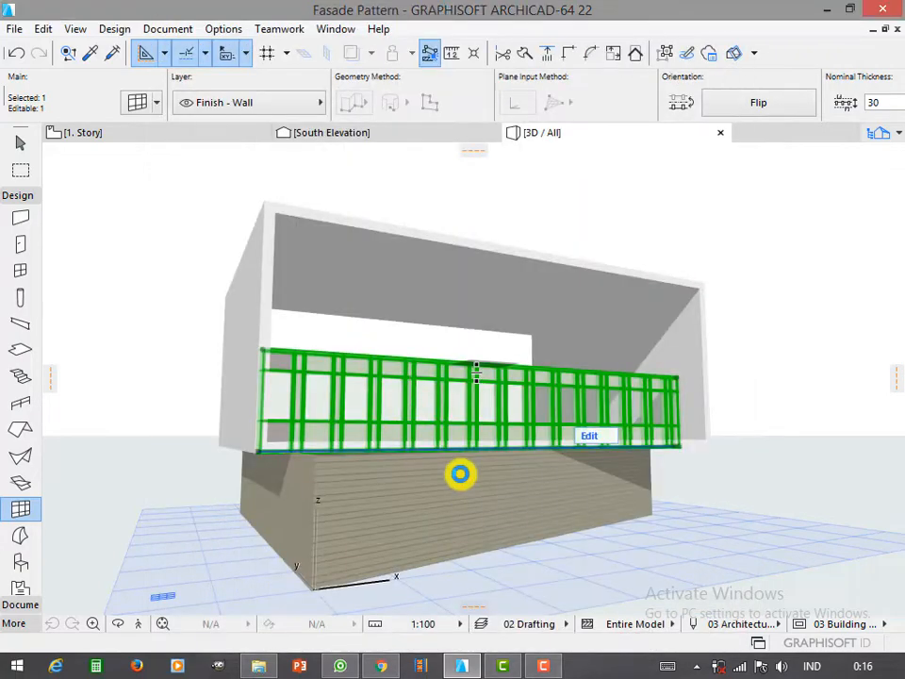
# - Stretch the curtain wall's top edge up to the inner top edge of the box, then deselect it
pyautogui.click(675, 370)
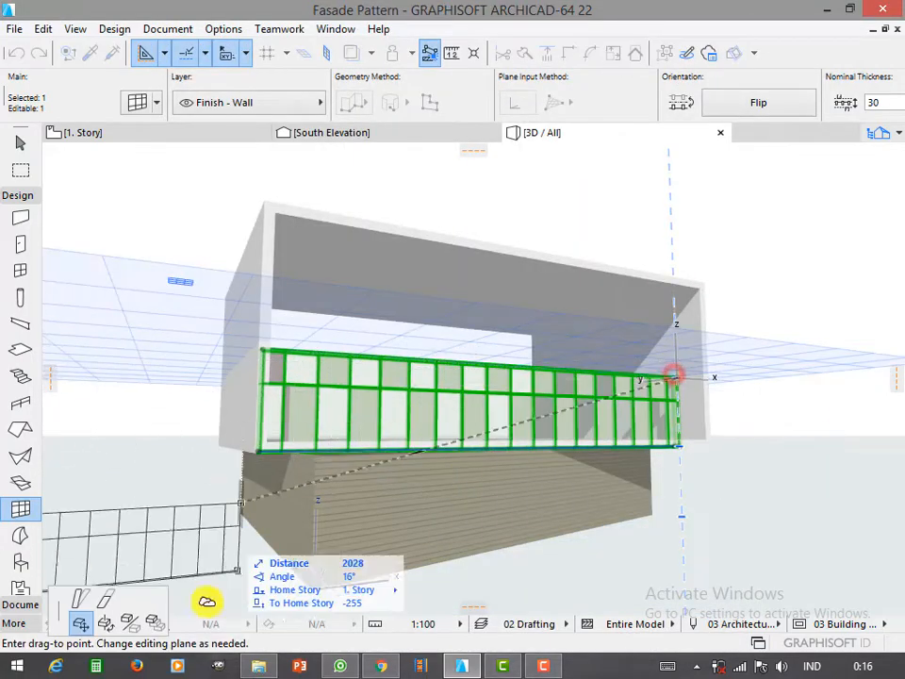
pyautogui.click(103, 601)
pyautogui.click(761, 318)
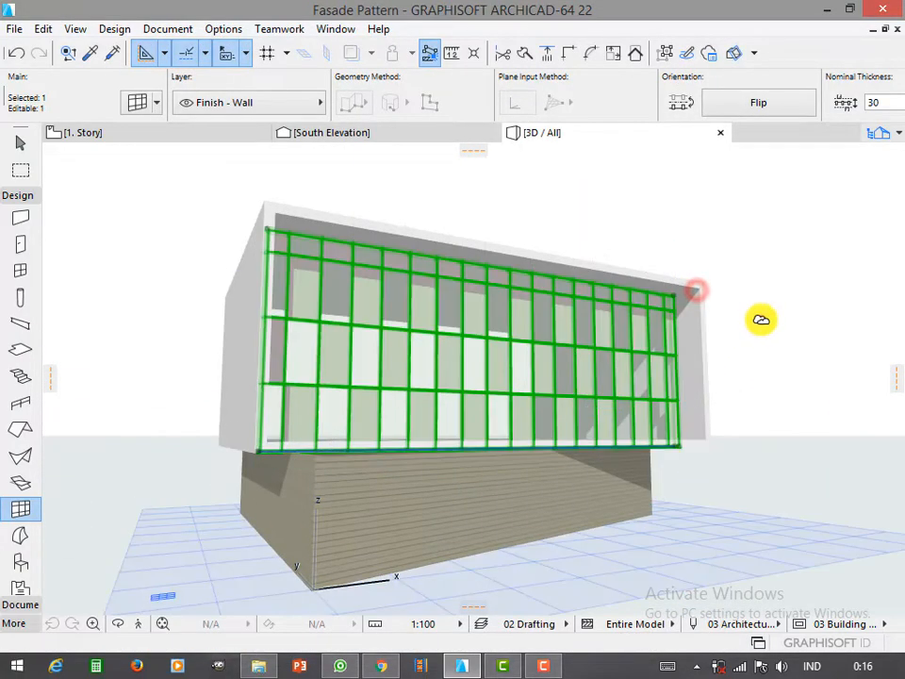
pyautogui.press('Escape')
# - Open the curtain wall for editing and select all of its panels using Find & Select
pyautogui.scroll(5, 575, 379)
pyautogui.keyDown('shift'); pyautogui.click(484, 356); pyautogui.keyUp('shift')
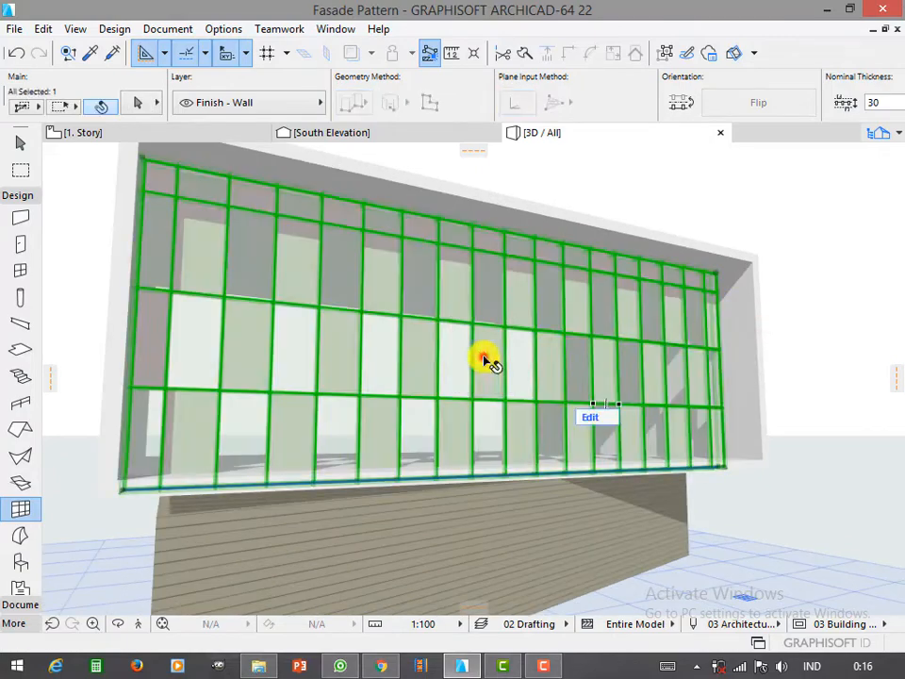
pyautogui.click(595, 413)
pyautogui.click(486, 359)
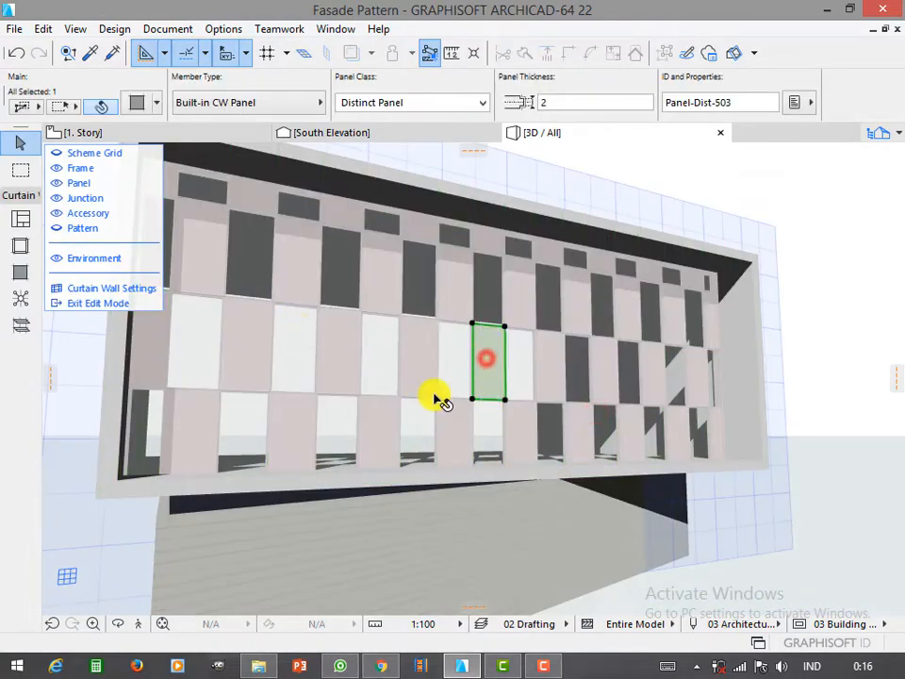
pyautogui.hotkey('ctrl', 'f')
pyautogui.click(339, 317)
pyautogui.click(335, 349)
# - Override all three surfaces of the selected panels with linked Glass - Blue
pyautogui.hotkey('ctrl', 't')
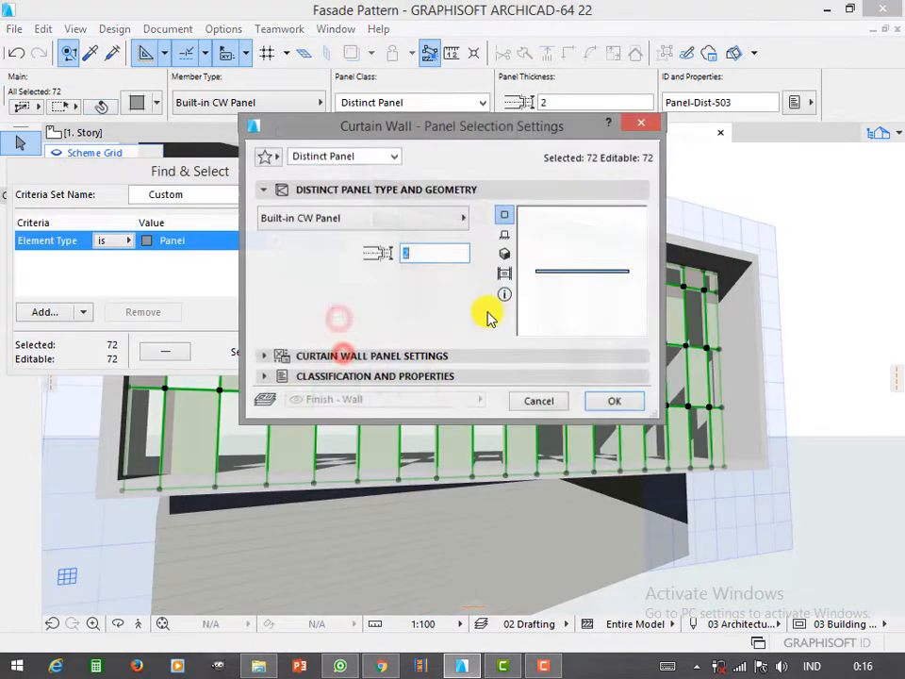
pyautogui.click(288, 374)
pyautogui.click(283, 355)
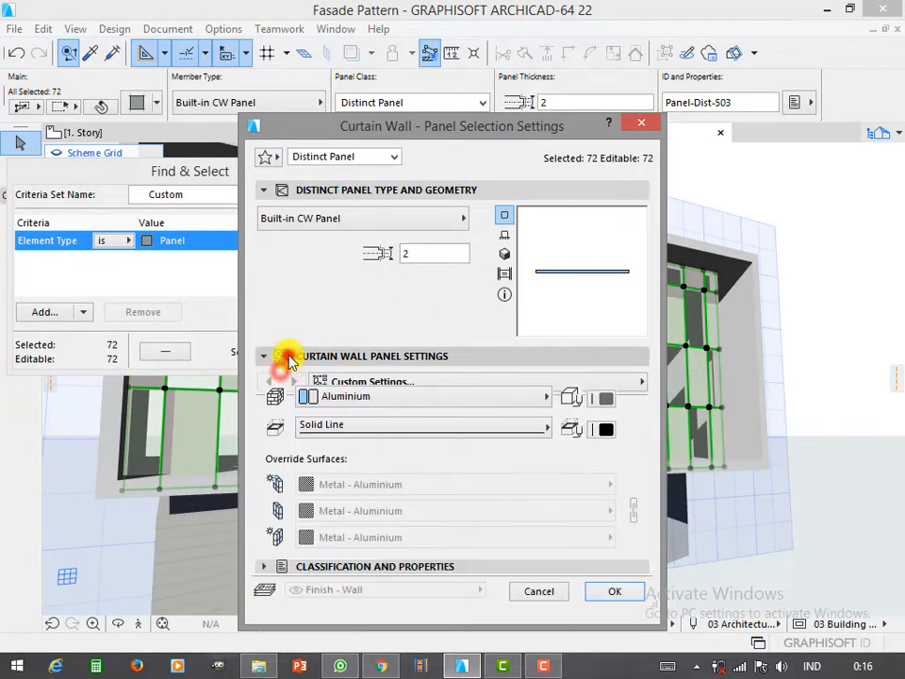
pyautogui.click(275, 433)
pyautogui.click(275, 462)
pyautogui.click(278, 491)
pyautogui.click(638, 462)
pyautogui.click(583, 456)
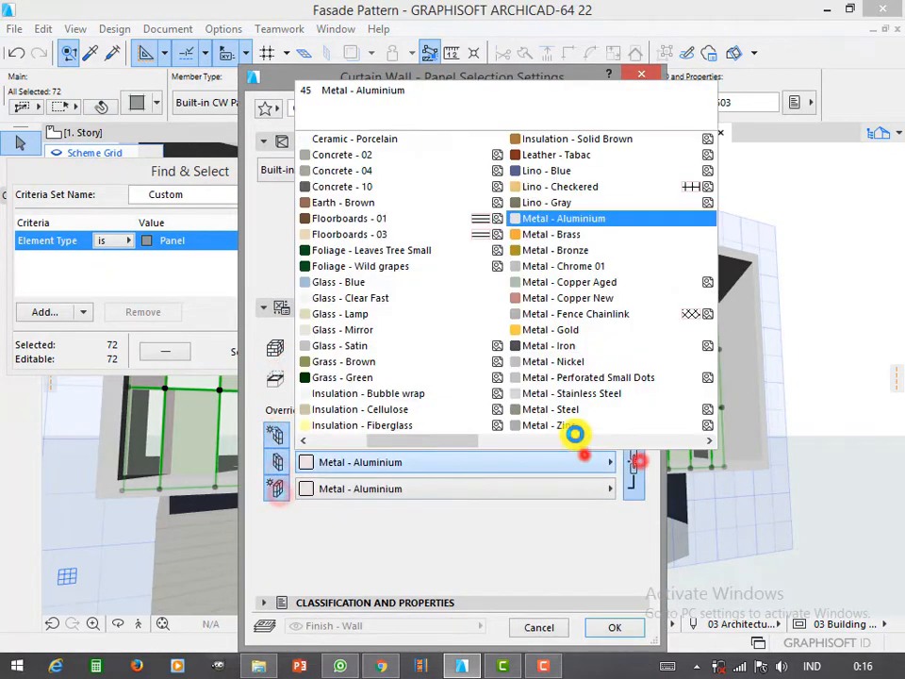
pyautogui.scroll(1, 400, 321)
pyautogui.click(550, 282)
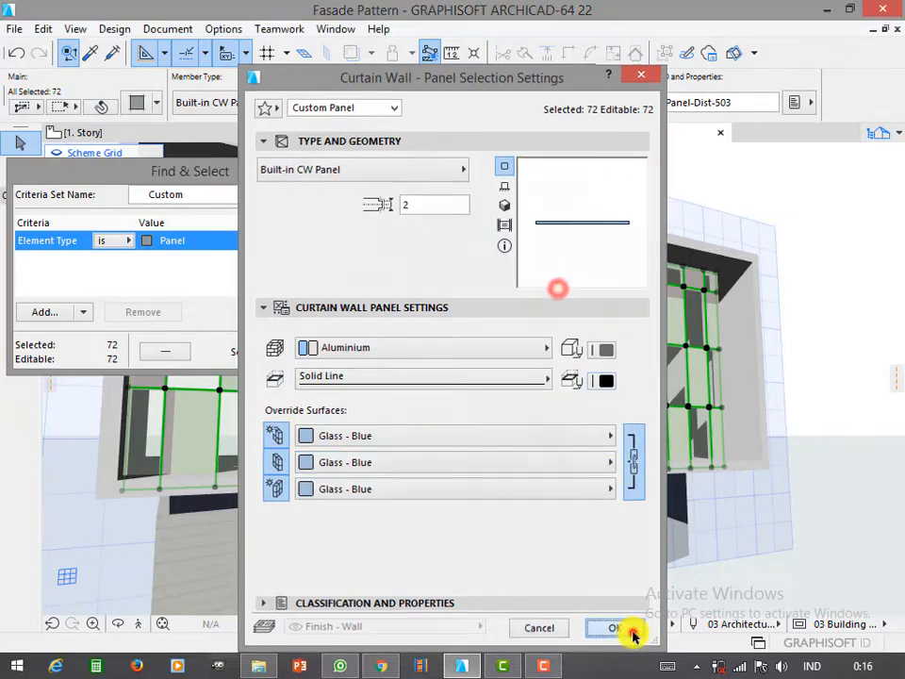
pyautogui.click(613, 627)
# - Clear the panel selection and leave the curtain wall's edit mode
pyautogui.click(815, 348)
pyautogui.click(358, 178)
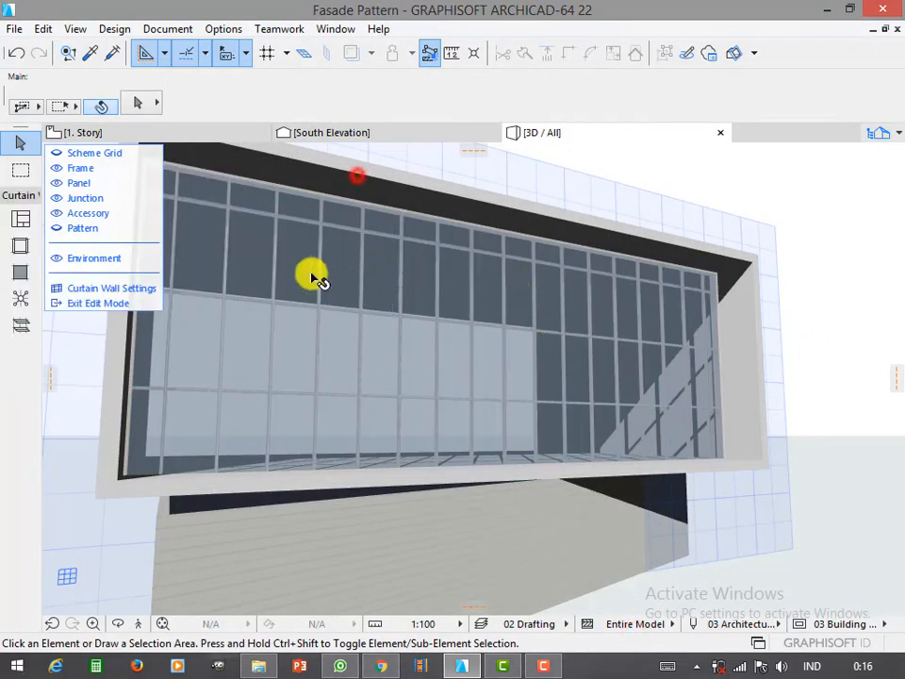
pyautogui.click(89, 298)
pyautogui.click(808, 256)
pyautogui.click(717, 386)
pyautogui.click(722, 466)
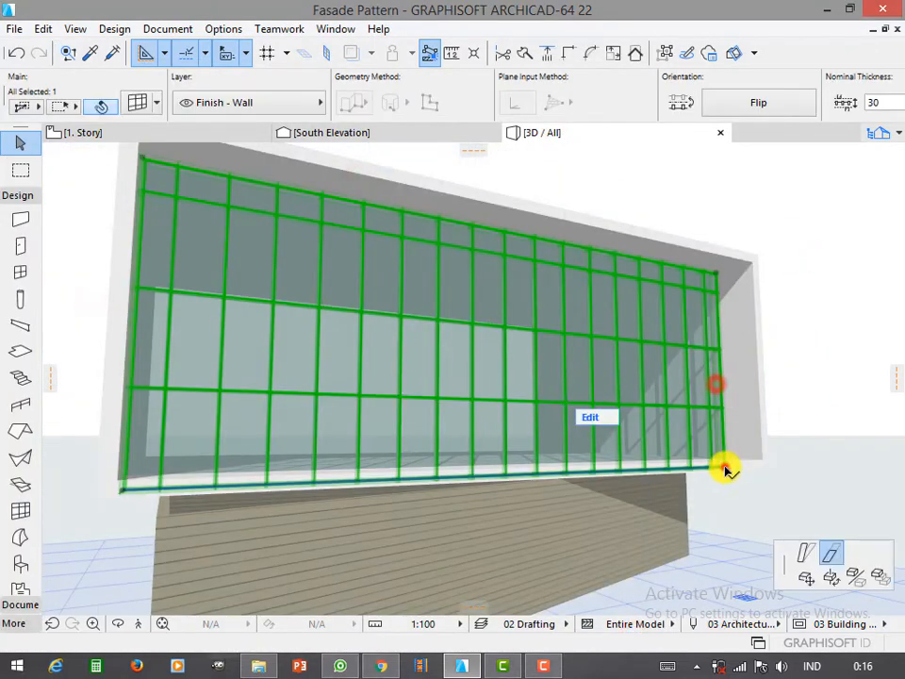
pyautogui.click(820, 435)
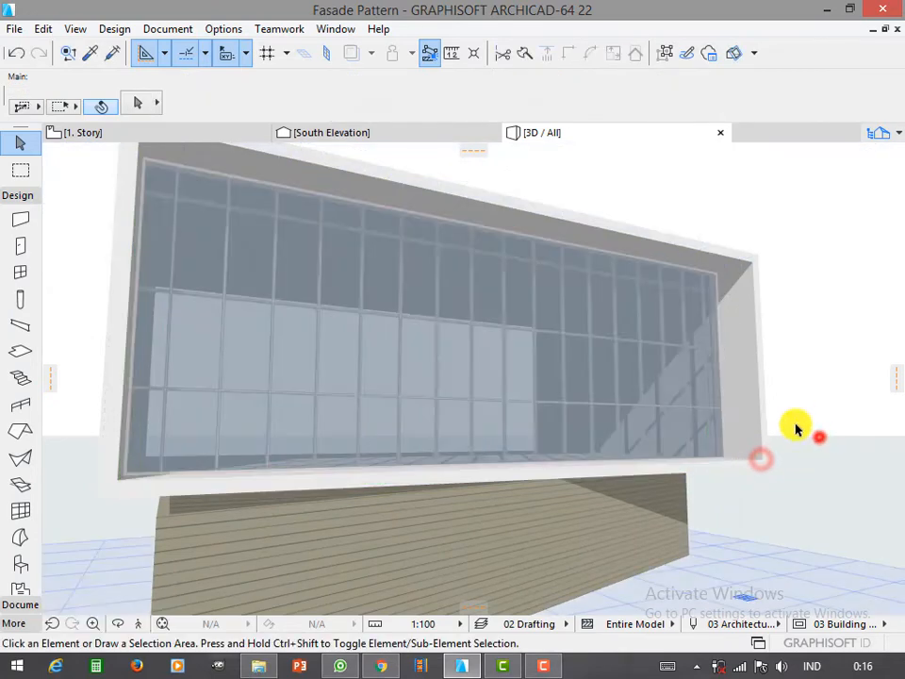
# - On the 1. Story plan, mirror a copy of the curtain wall to the rear of the box about its horizontal centerline
pyautogui.press('F2')
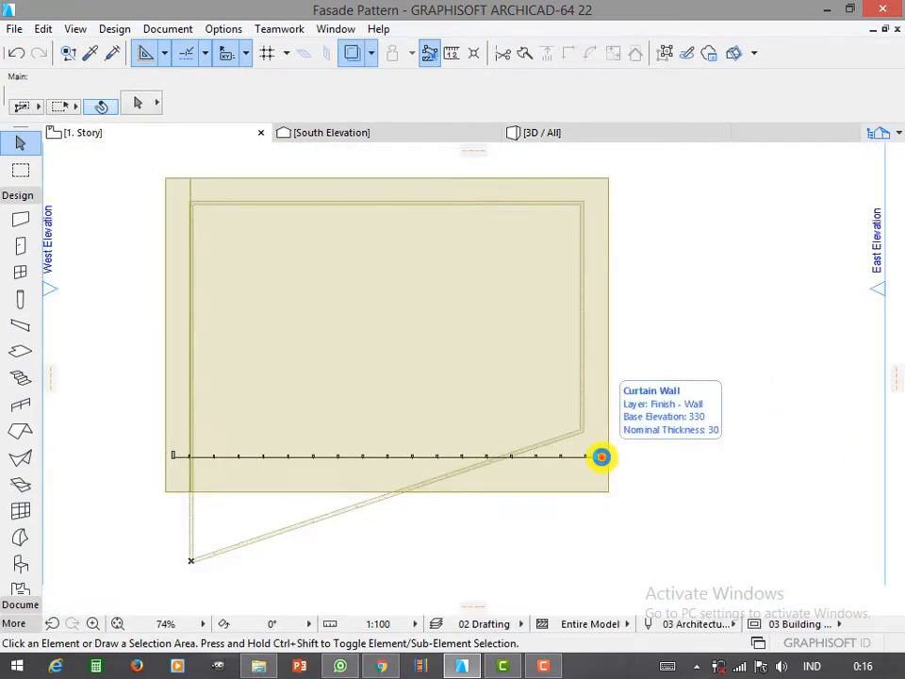
pyautogui.click(601, 456)
pyautogui.hotkey('ctrl', 'shift', 'm')
pyautogui.click(610, 333)
pyautogui.click(652, 332)
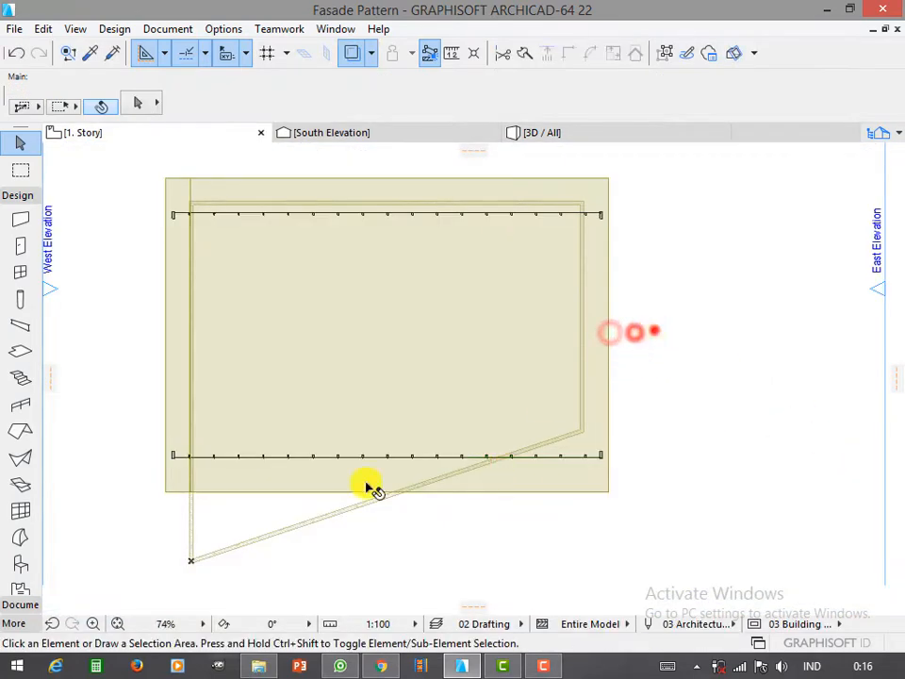
# - Draw the first profile of a ruled shell as a 45° diagonal in front of the front curtain wall's west end
pyautogui.scroll(3, 193, 481)
pyautogui.click(21, 456)
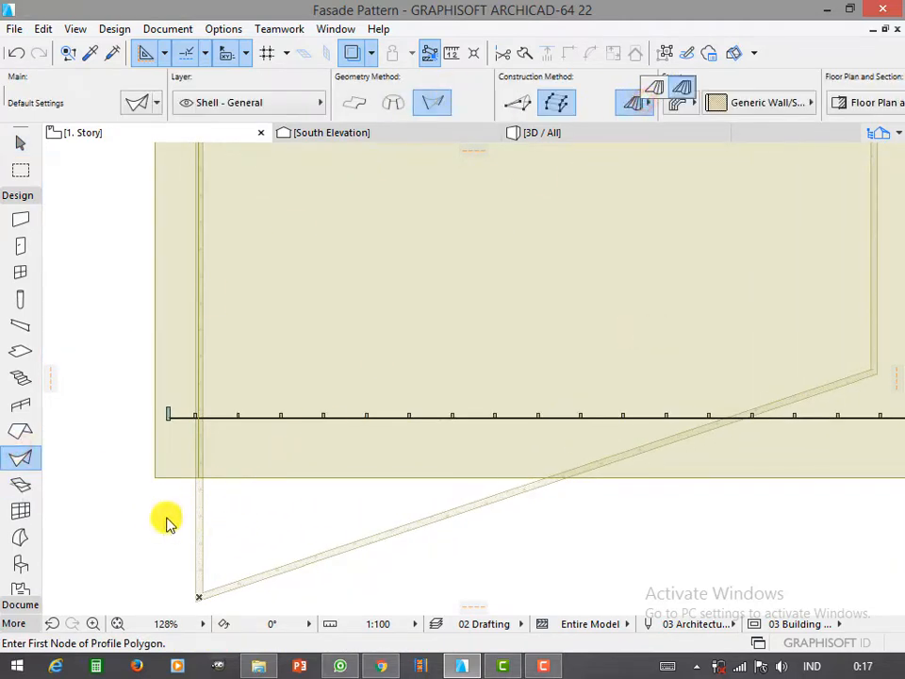
pyautogui.scroll(3, 208, 451)
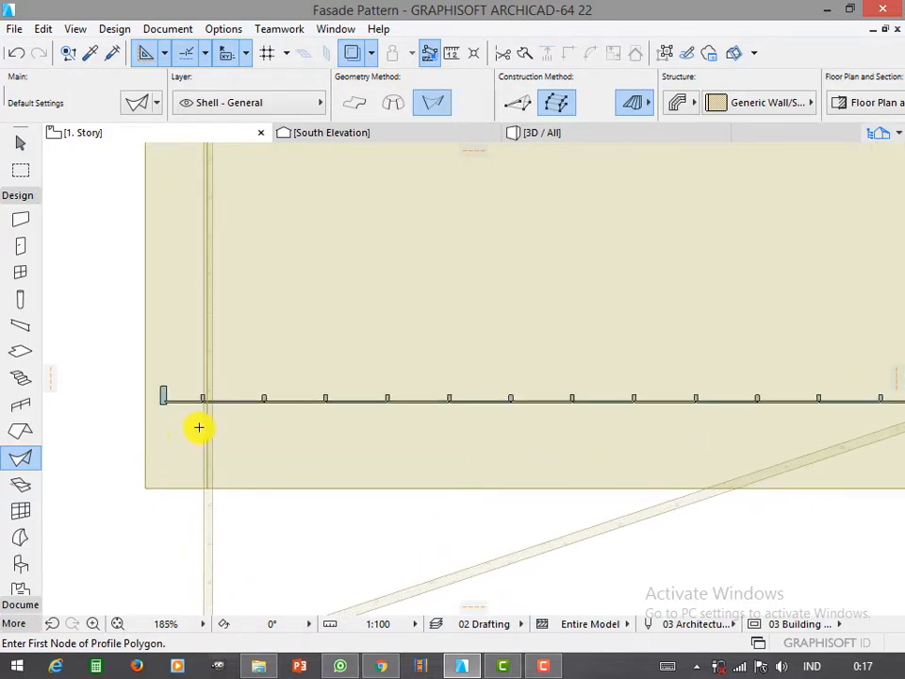
pyautogui.scroll(2, 201, 429)
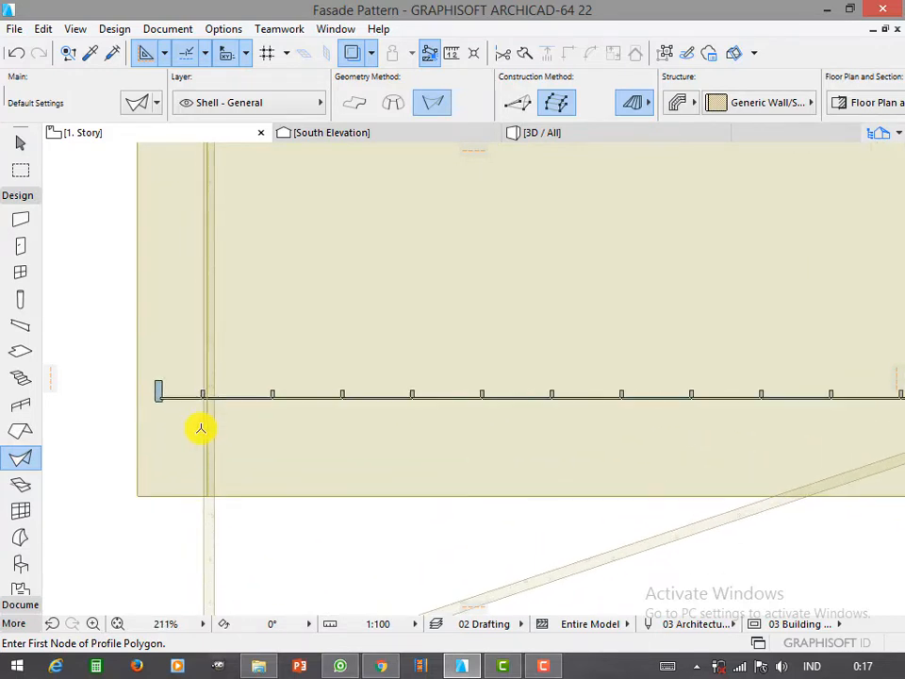
pyautogui.moveTo(185, 428); pyautogui.dragTo(247, 407, button='middle')
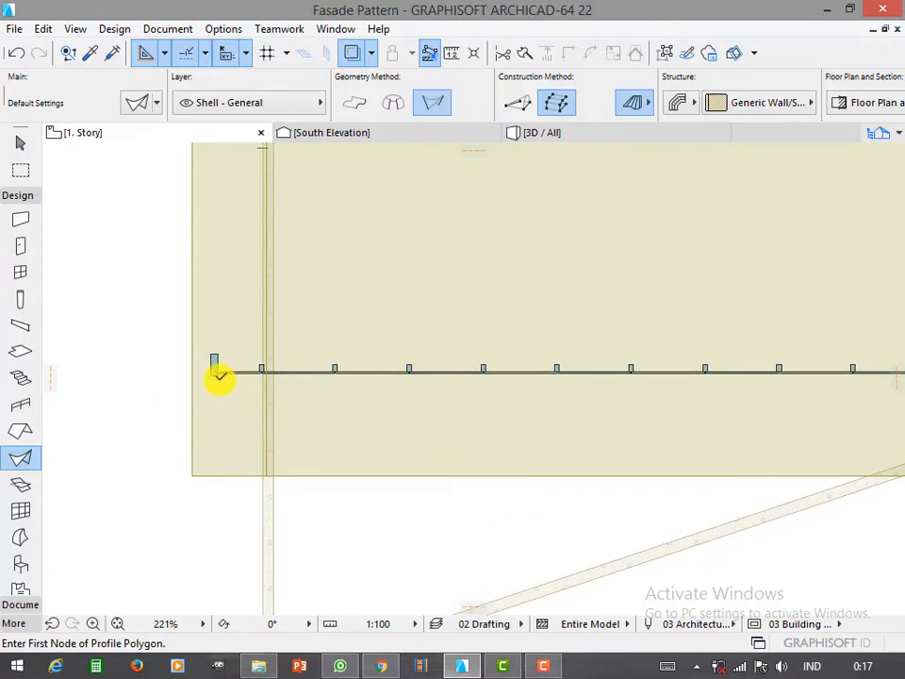
pyautogui.click(221, 387)
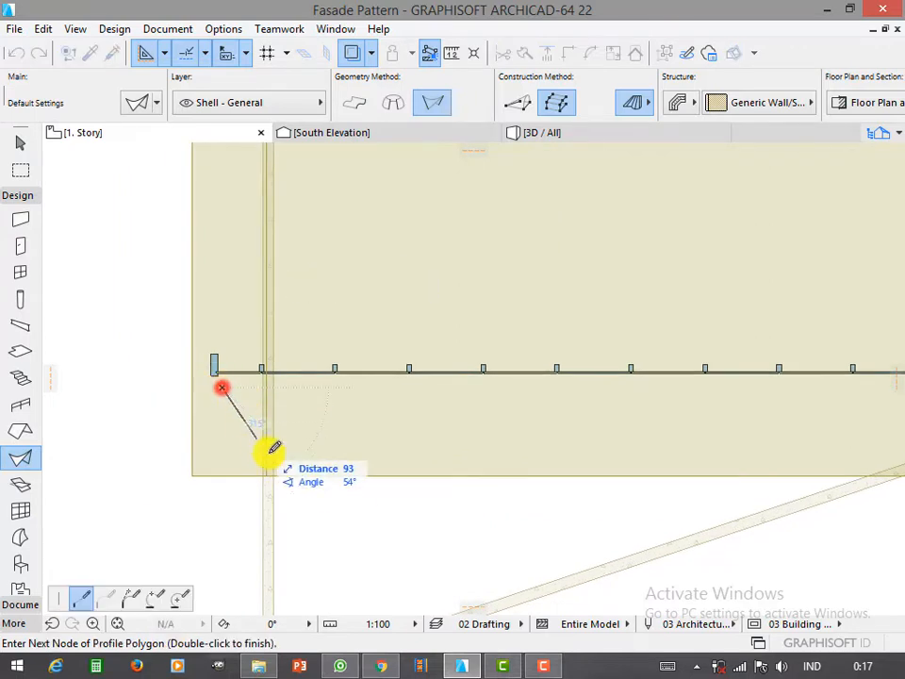
pyautogui.click(295, 459)
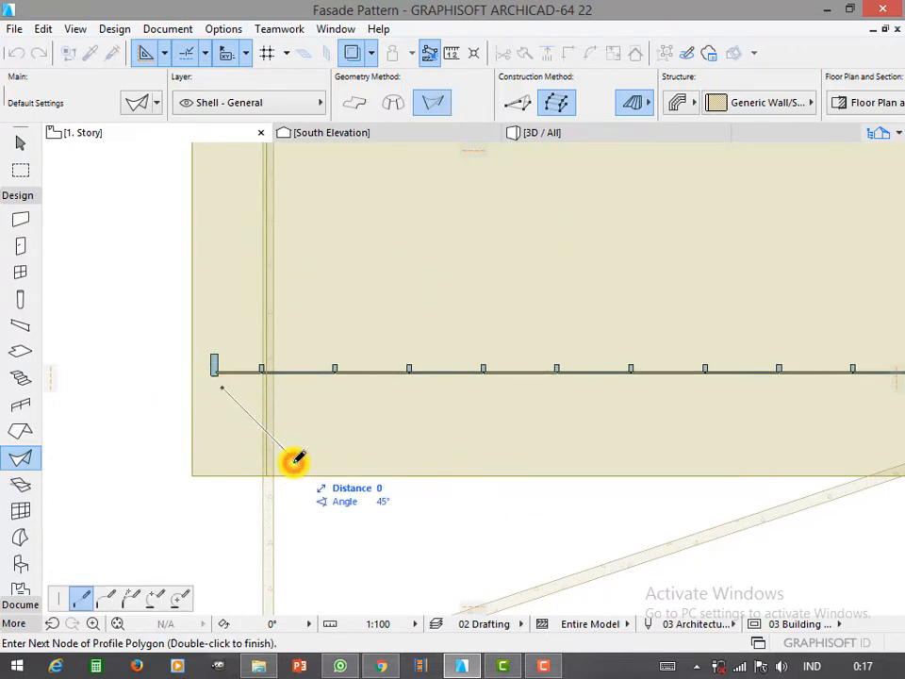
pyautogui.doubleClick(295, 459)
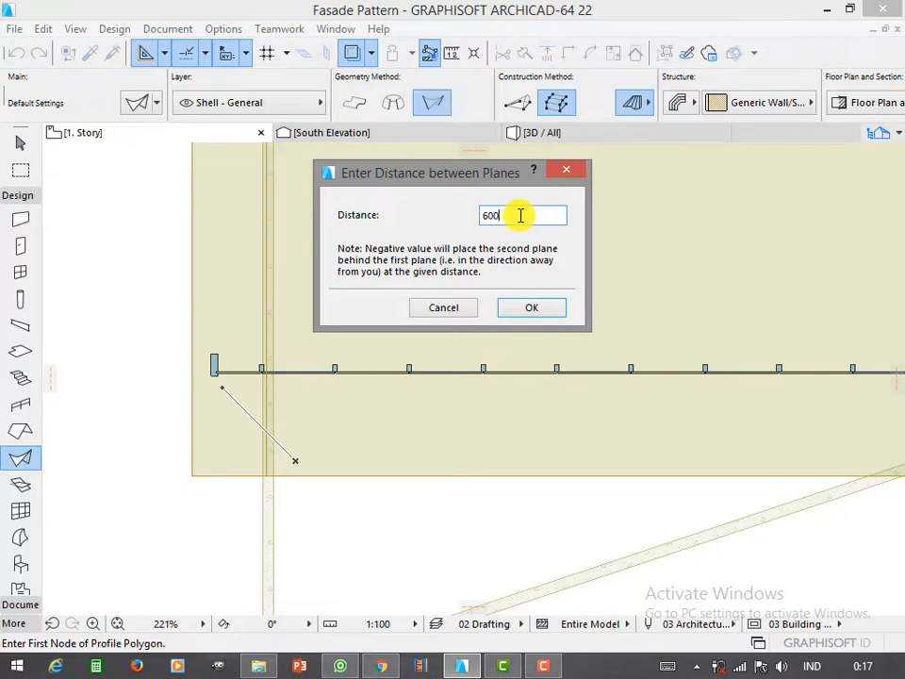
# - Set the distance between planes to 600 and draw the shell's second profile as a diagonal crossing the first one
pyautogui.click(531, 309)
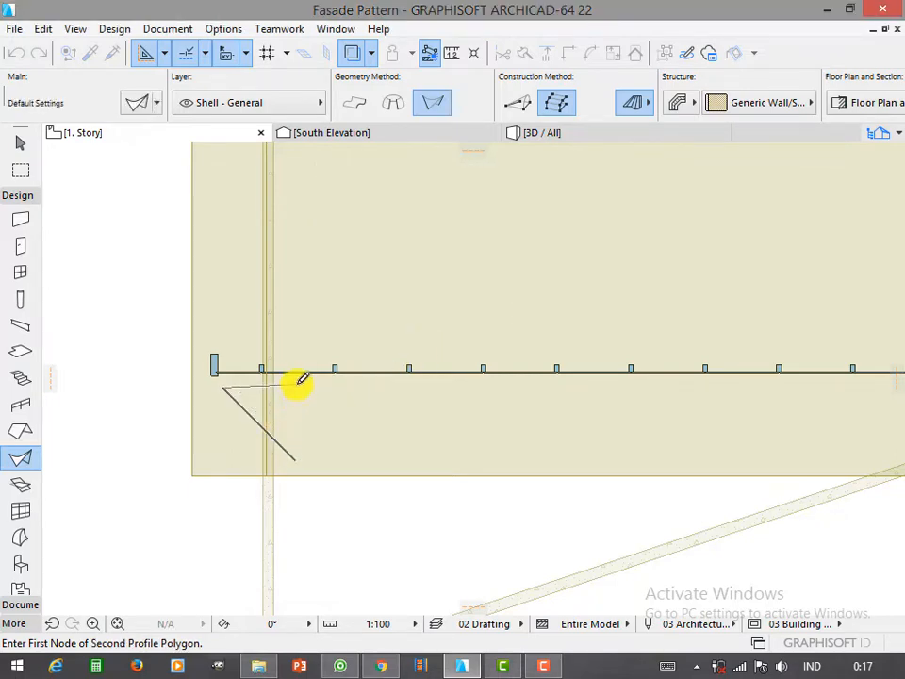
pyautogui.click(292, 386)
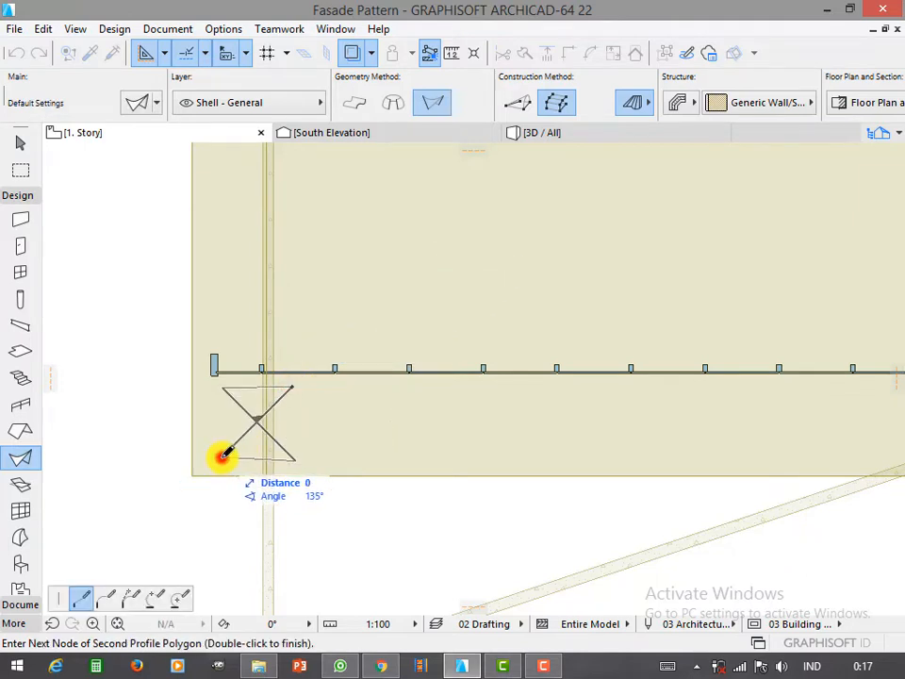
pyautogui.doubleClick(223, 456)
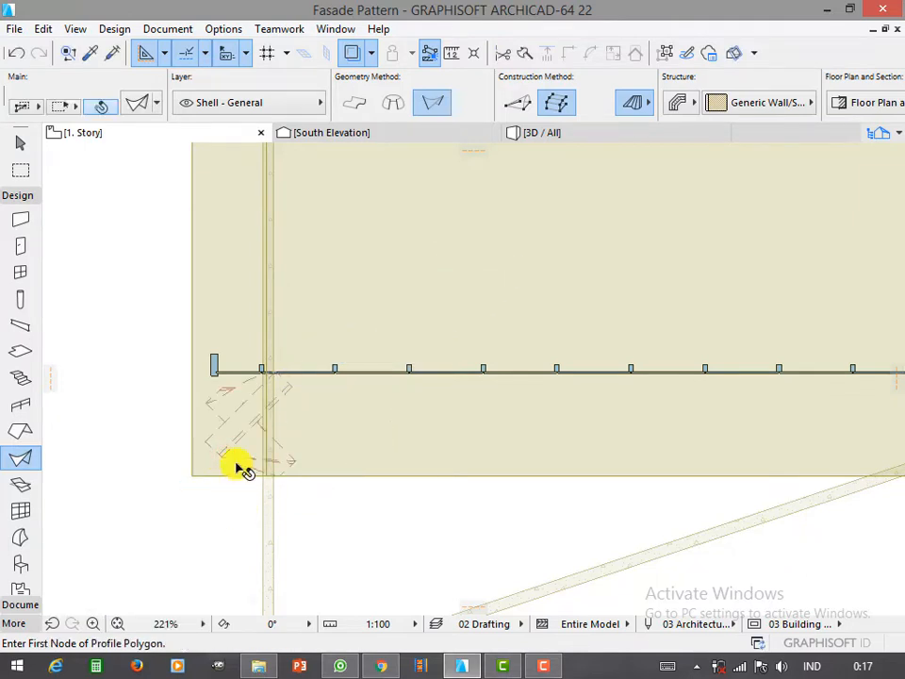
# - Change the crossed shell to a basic structure in Reinforced Concrete - Structural with a thinner thickness
pyautogui.keyDown('shift'); pyautogui.click(235, 439); pyautogui.keyUp('shift')
pyautogui.hotkey('ctrl', 't')
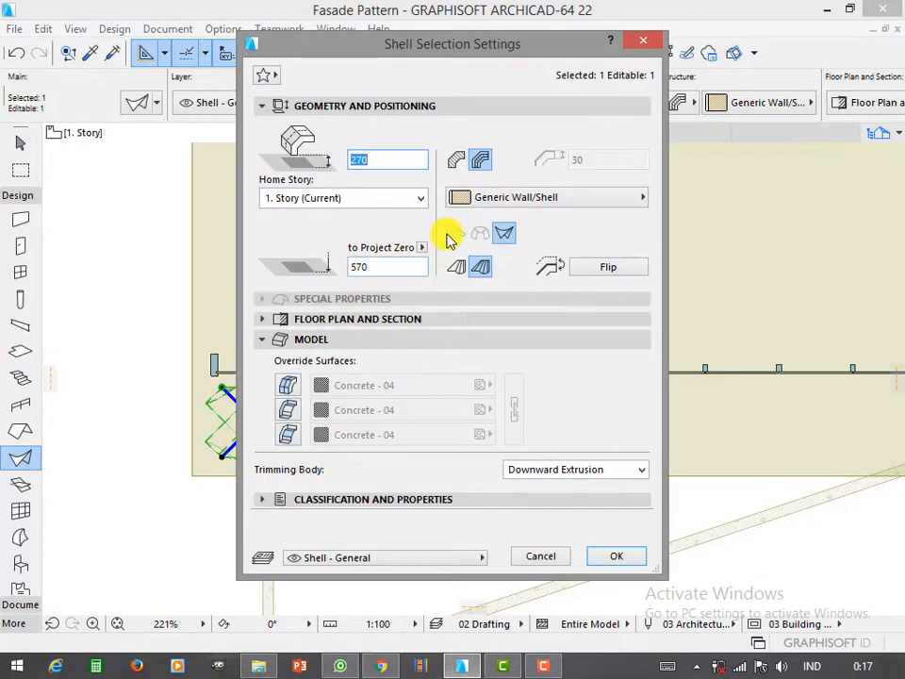
pyautogui.click(455, 159)
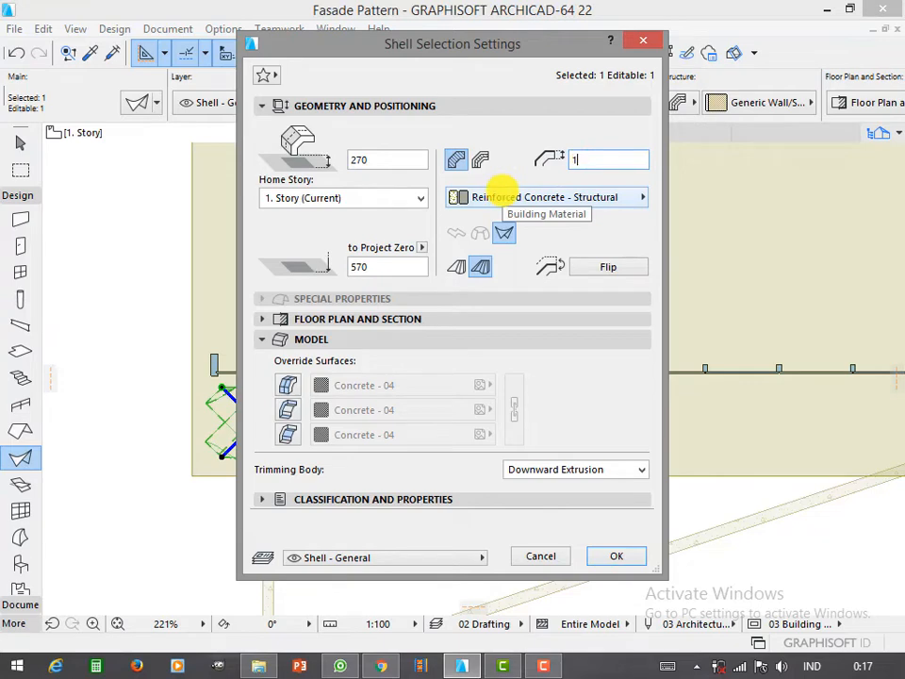
pyautogui.press('Return')
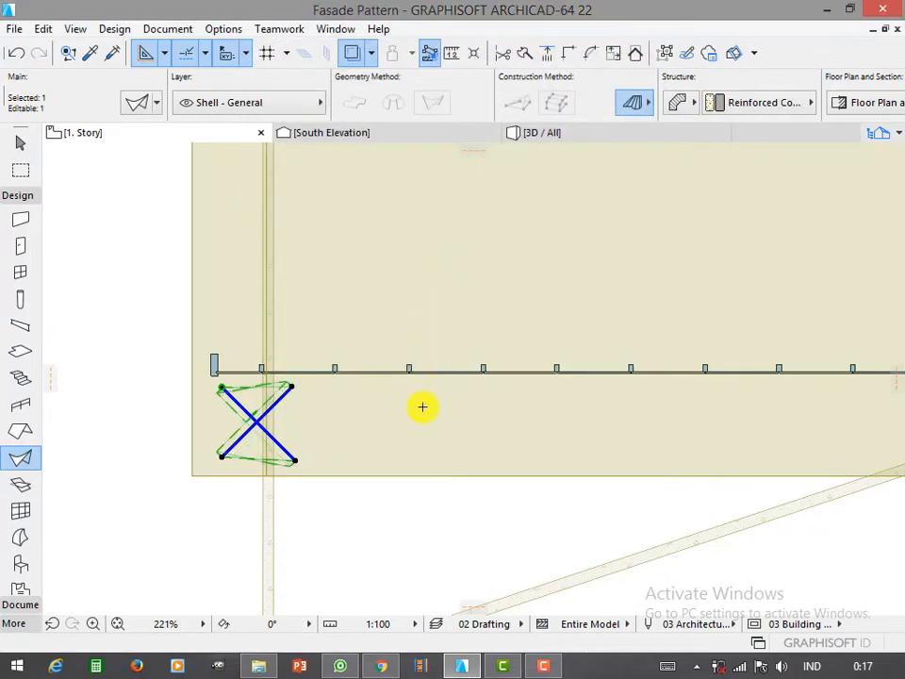
pyautogui.click(392, 528)
# - In 3D, move the twisted shell down until its top corner meets the underside of the box frame's upper west corner
pyautogui.press('F3')
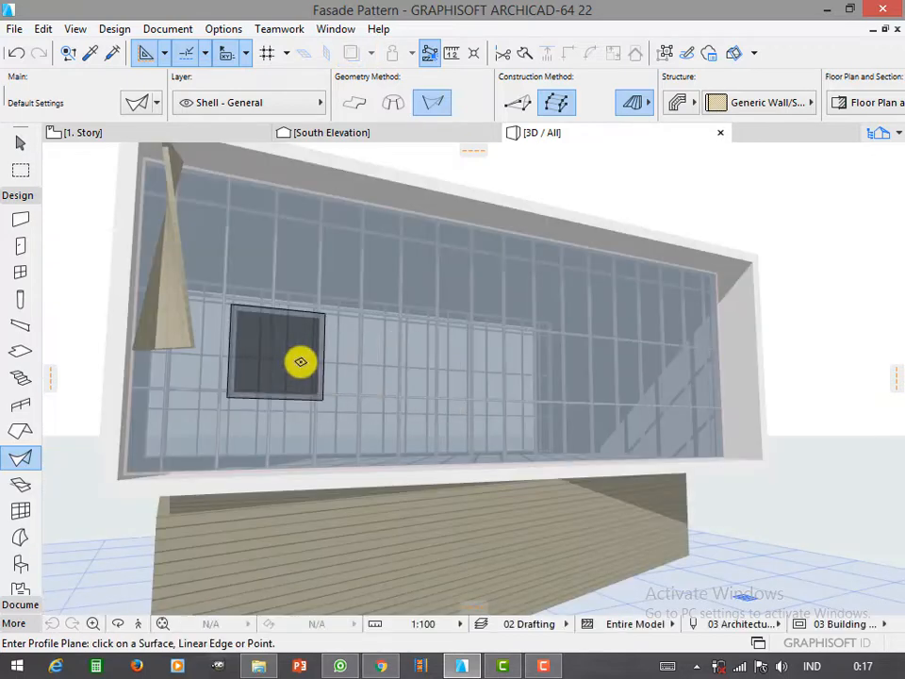
pyautogui.click(178, 207)
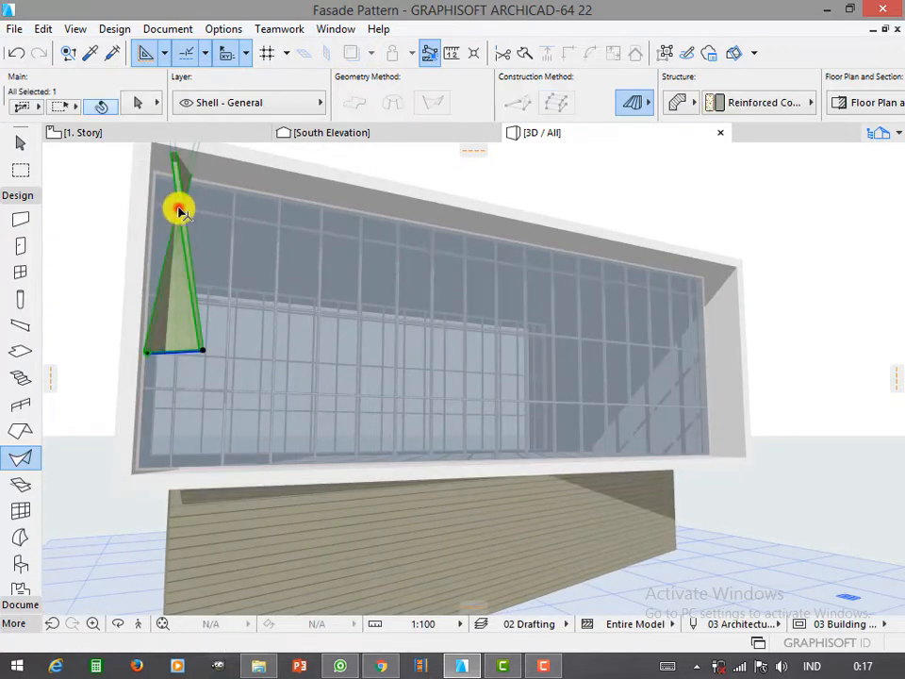
pyautogui.scroll(-5, 235, 394)
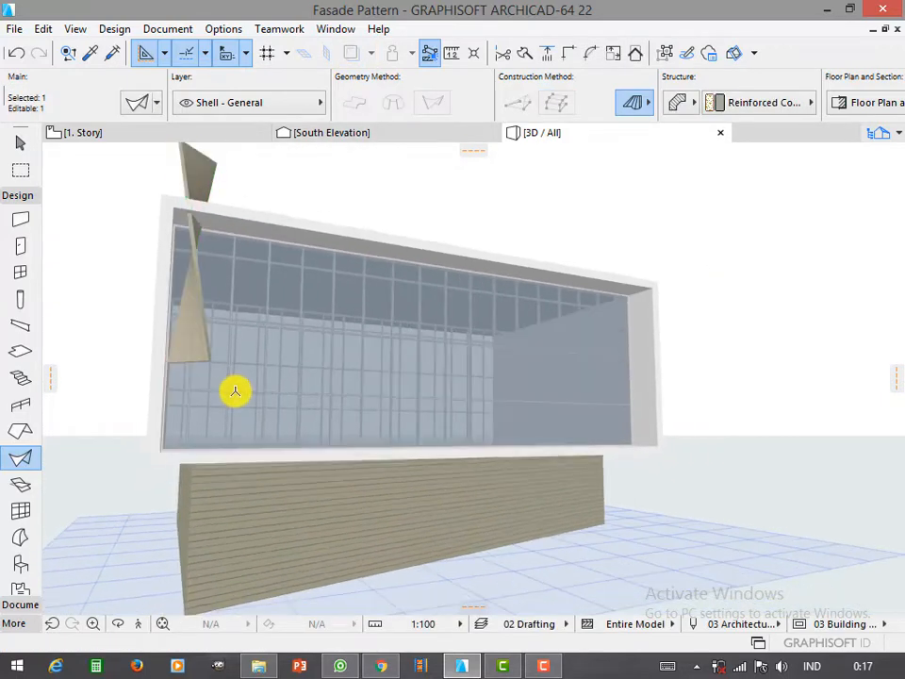
pyautogui.hotkey('ctrl', 'd')
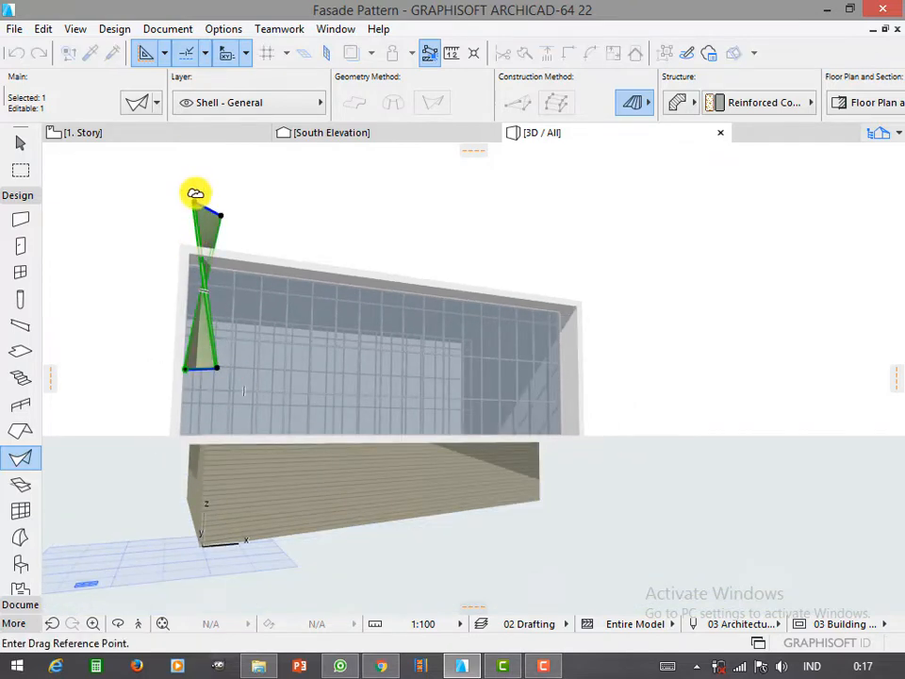
pyautogui.click(196, 201)
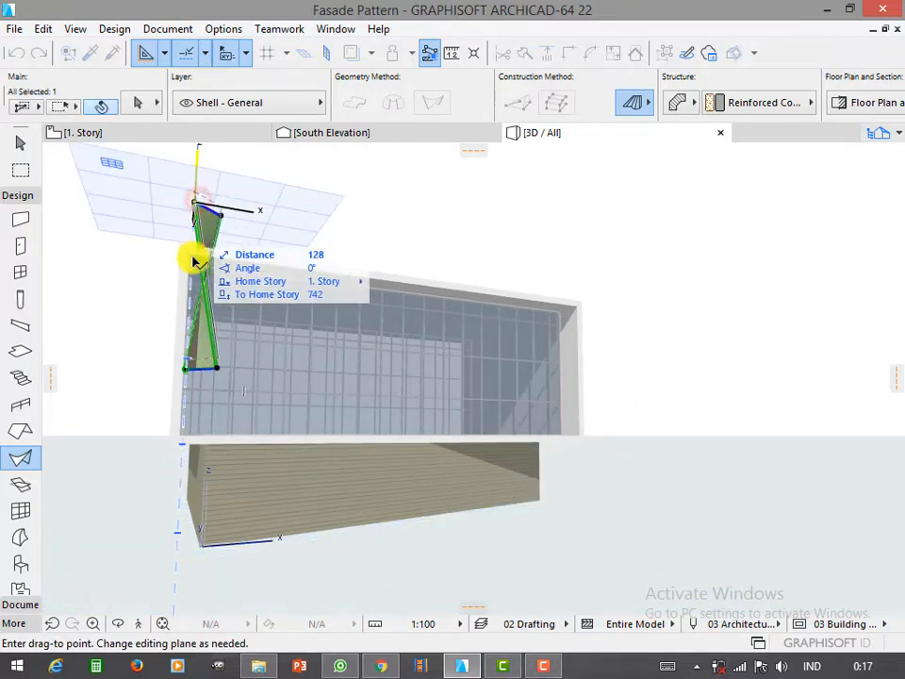
pyautogui.click(188, 257)
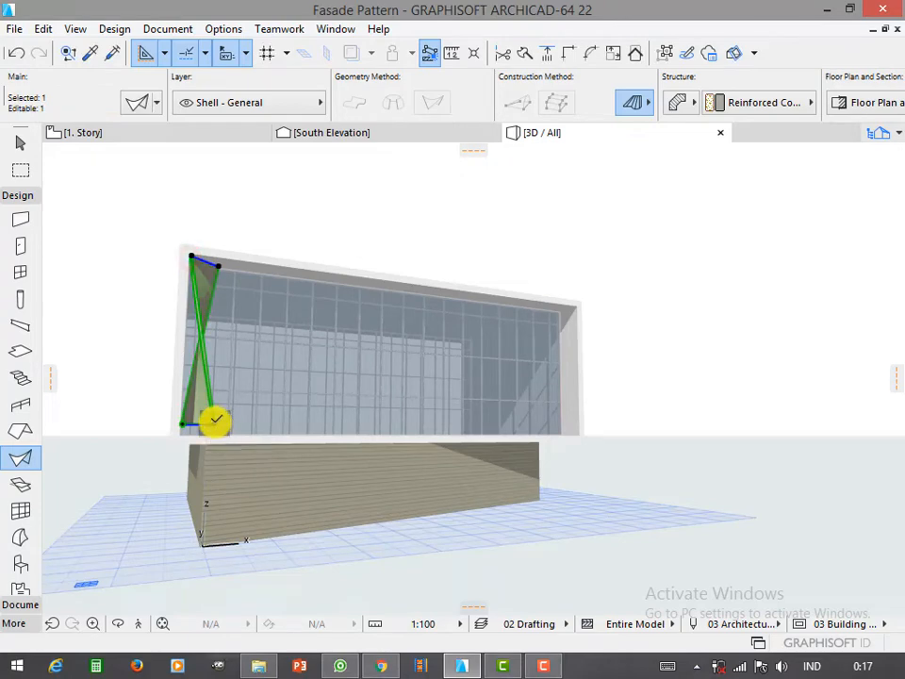
# - Pull the shell's lower profile down to the bottom of the box frame in the 3D view
pyautogui.click(216, 419)
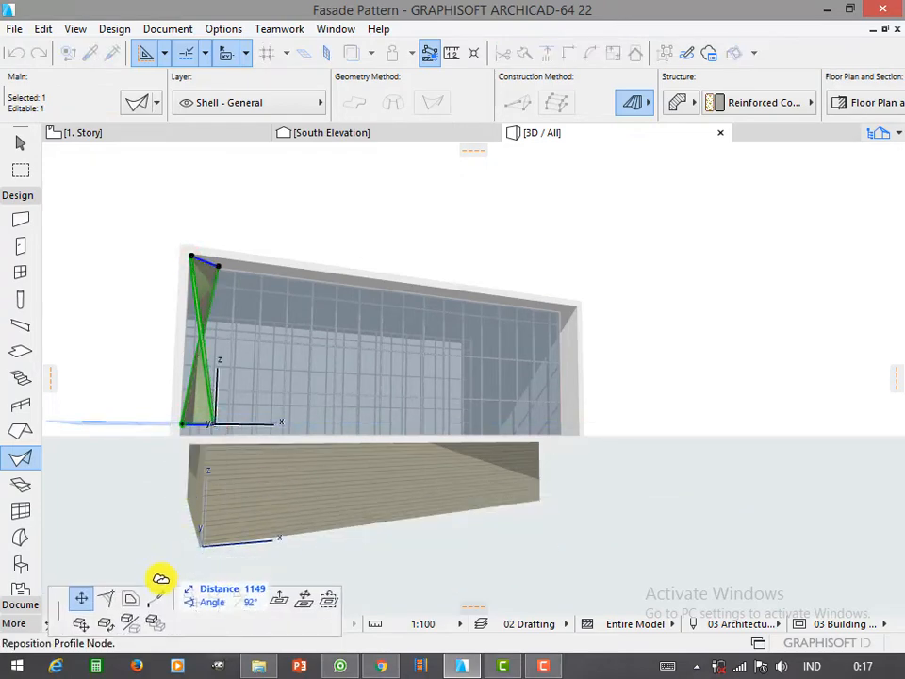
pyautogui.click(302, 596)
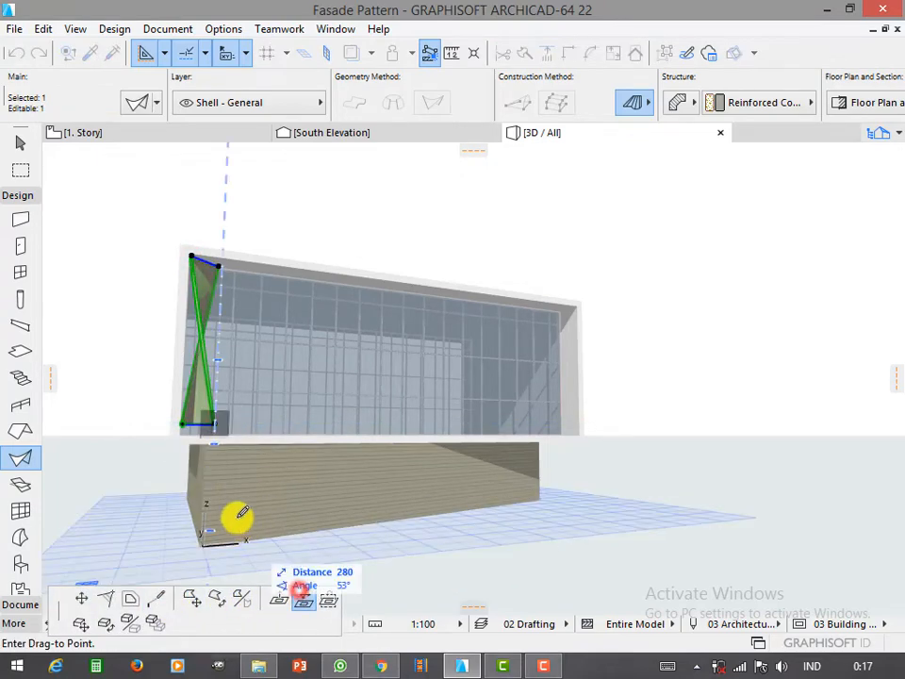
pyautogui.click(178, 429)
pyautogui.click(260, 404)
pyautogui.keyDown('shift'); pyautogui.moveTo(260, 403); pyautogui.dragTo(226, 381, button='middle'); pyautogui.keyUp('shift')
# - On the 1. Story plan, move the shell slightly closer to the west end of the front curtain wall
pyautogui.press('F2')
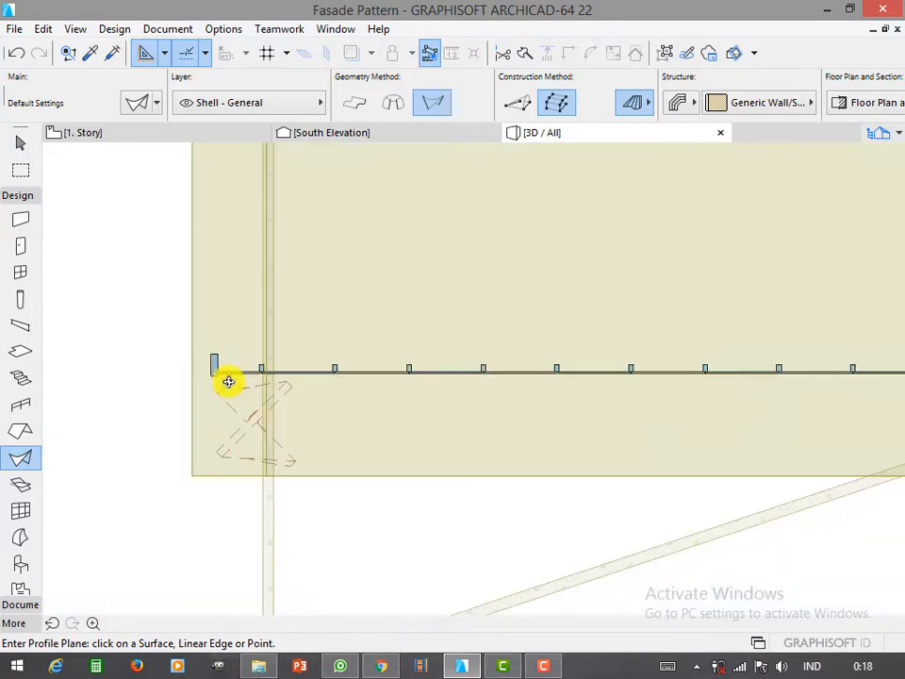
pyautogui.click(255, 418)
pyautogui.click(252, 422)
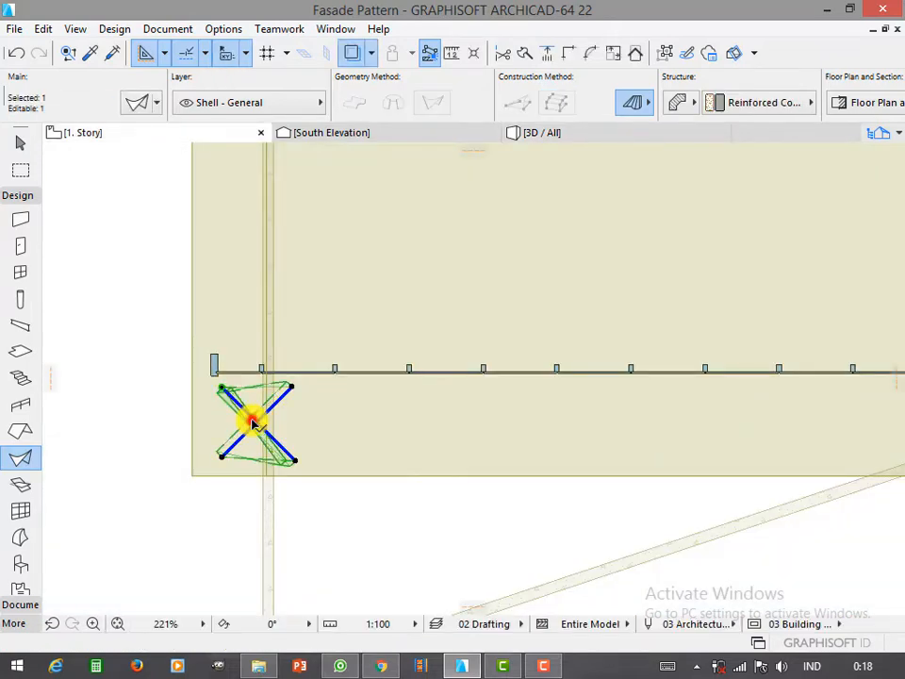
pyautogui.hotkey('ctrl', 'd')
pyautogui.click(222, 385)
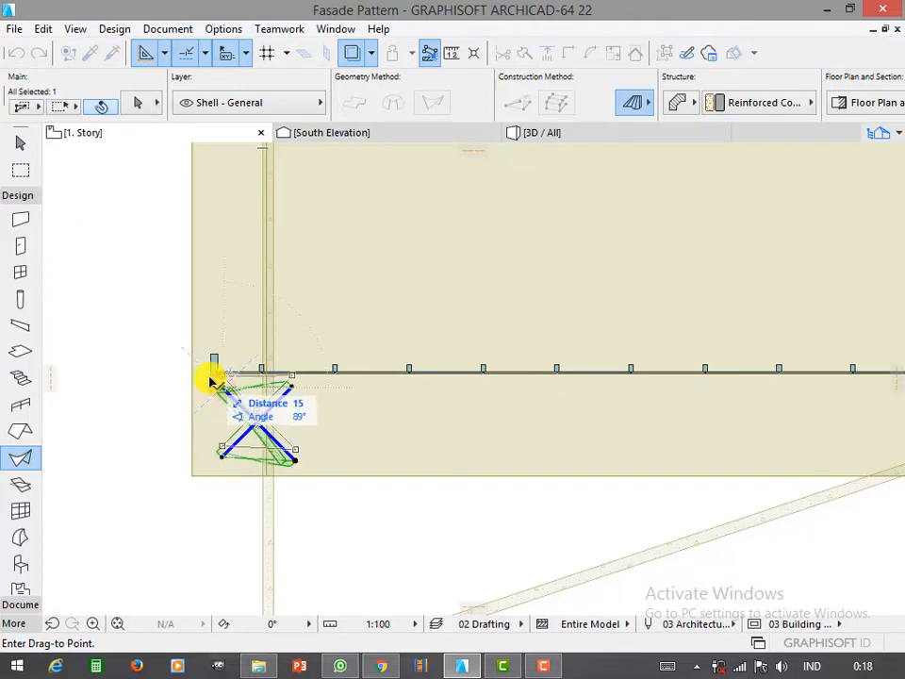
pyautogui.scroll(3, 214, 385)
pyautogui.scroll(-5, 174, 367)
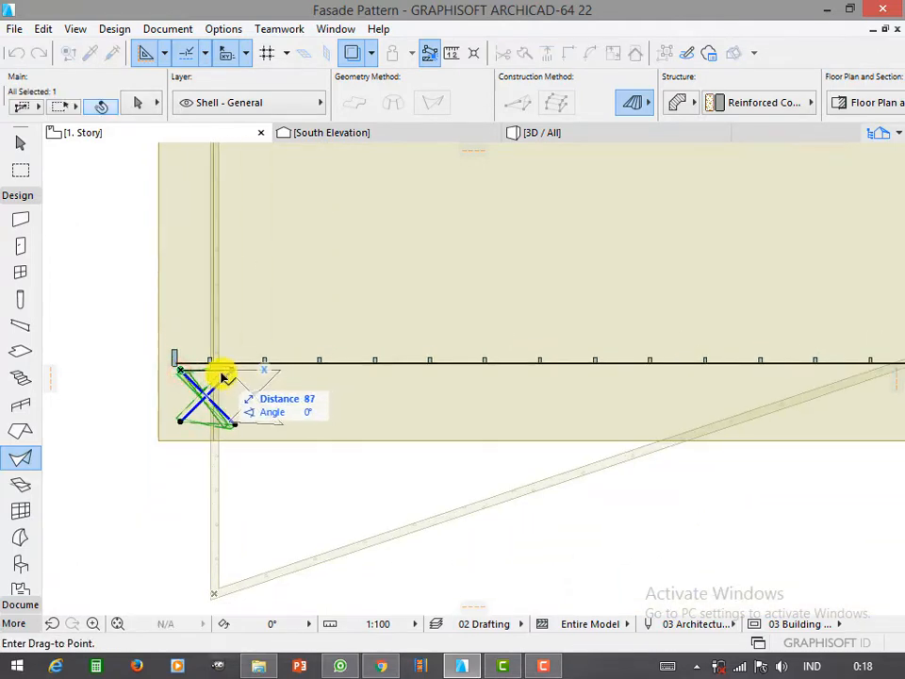
pyautogui.press('Escape')
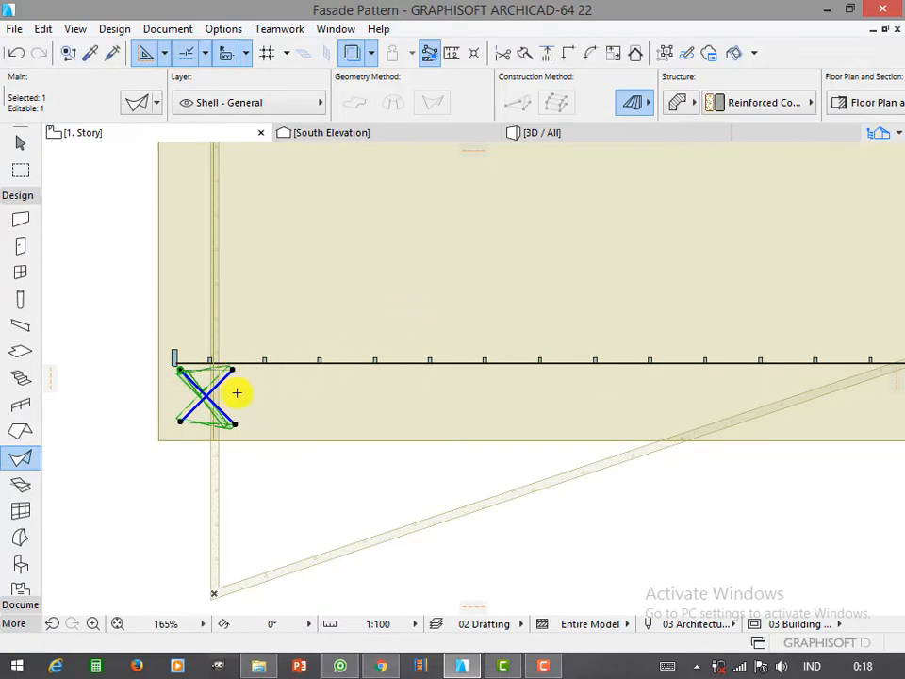
# - Multiply the shell along the front curtain wall to its east end, using Drag with the Spread method and a spacing of 95
pyautogui.click(178, 370)
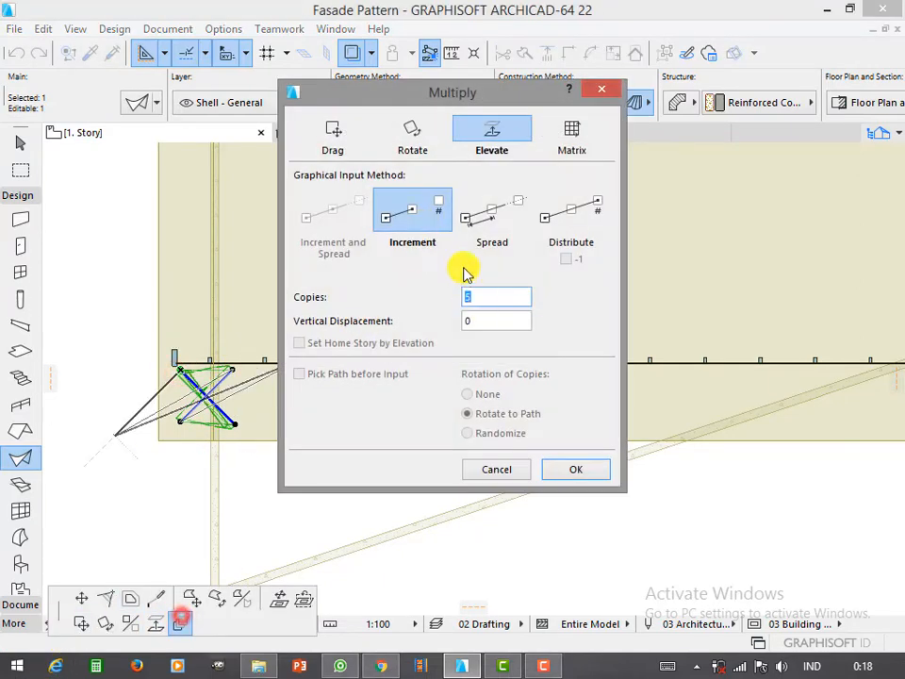
pyautogui.click(510, 213)
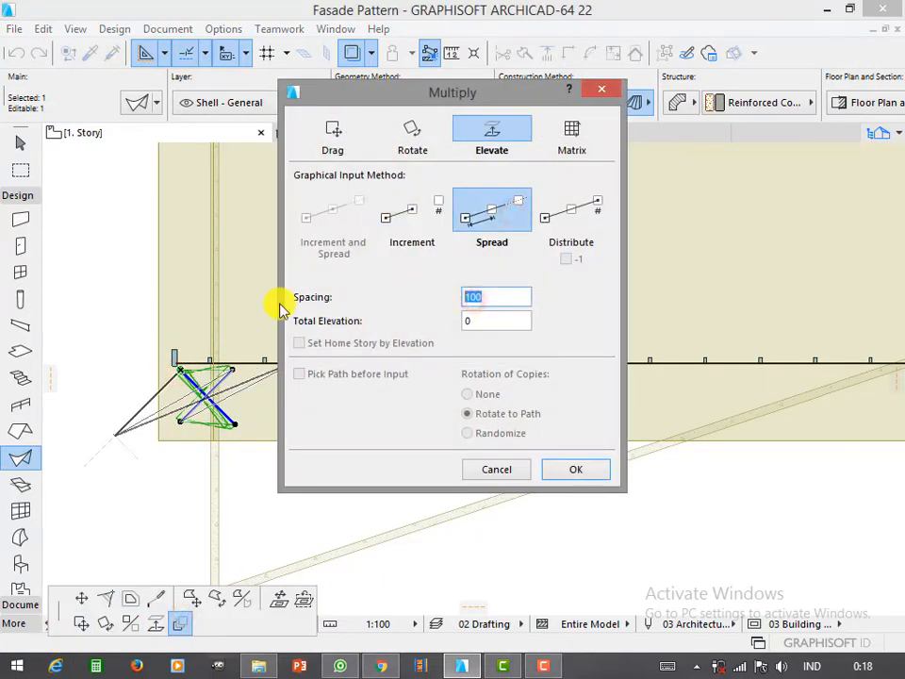
pyautogui.press('Return')
pyautogui.click(556, 279)
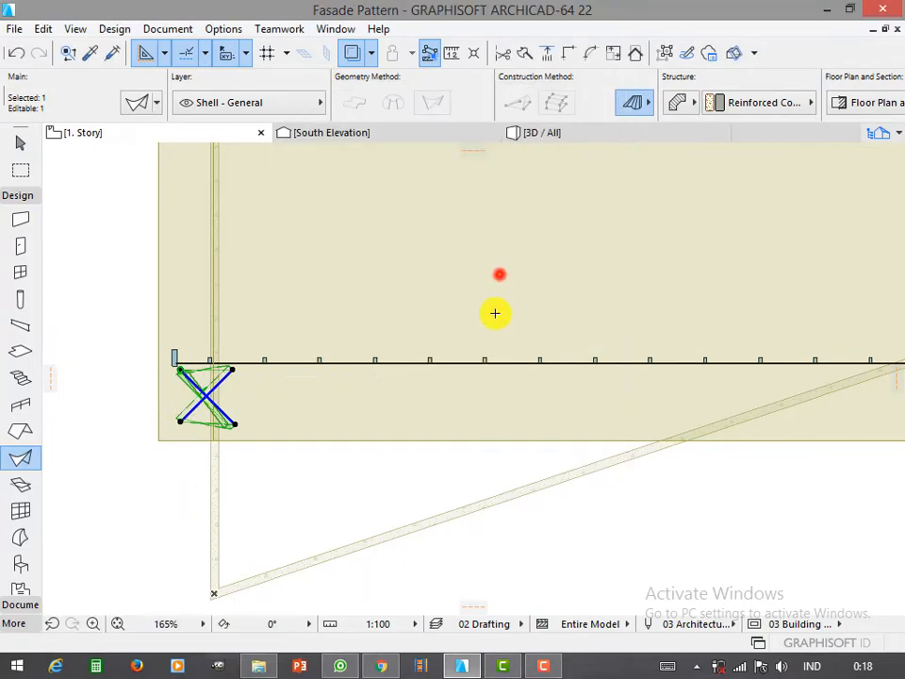
pyautogui.click(229, 367)
pyautogui.click(179, 621)
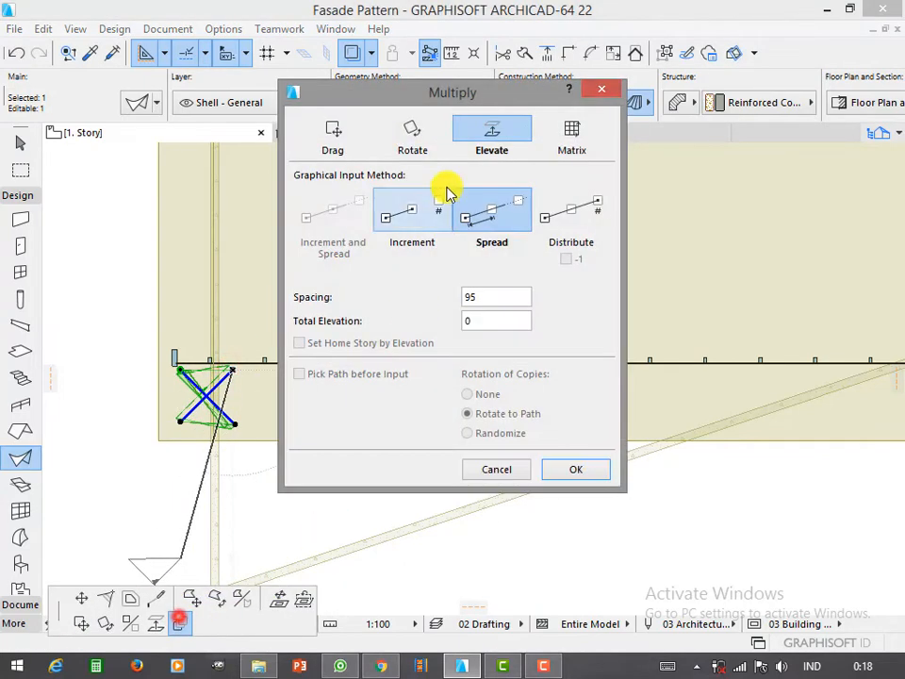
pyautogui.click(340, 137)
pyautogui.click(570, 469)
pyautogui.click(235, 369)
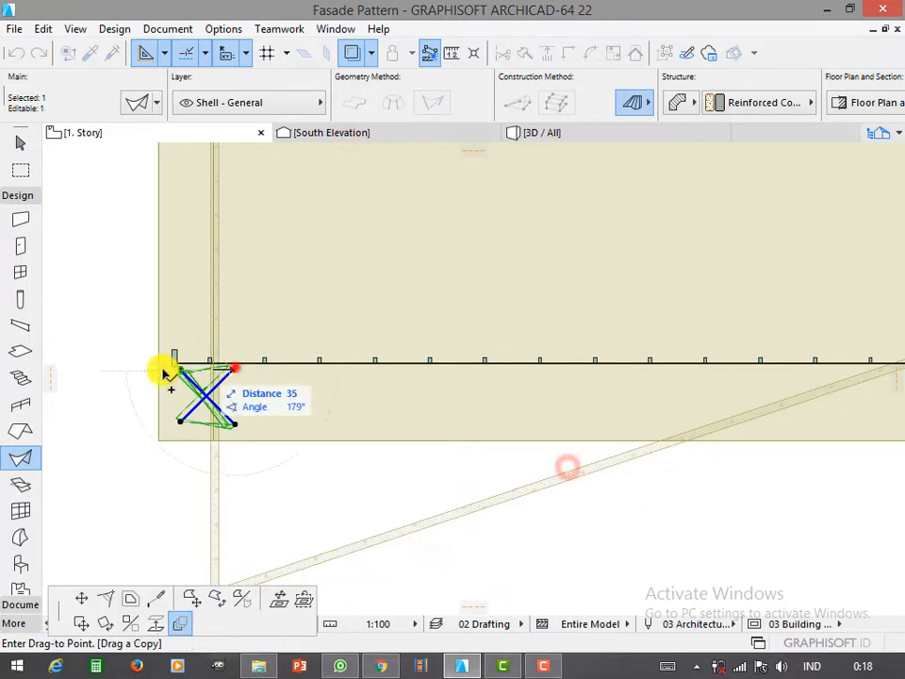
pyautogui.scroll(-2, 141, 377)
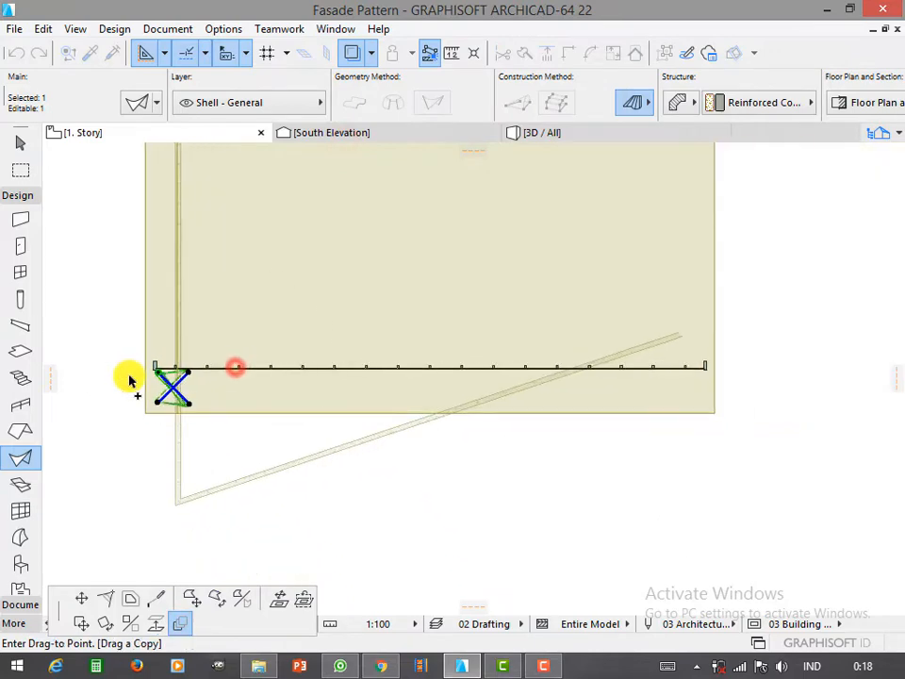
pyautogui.click(702, 371)
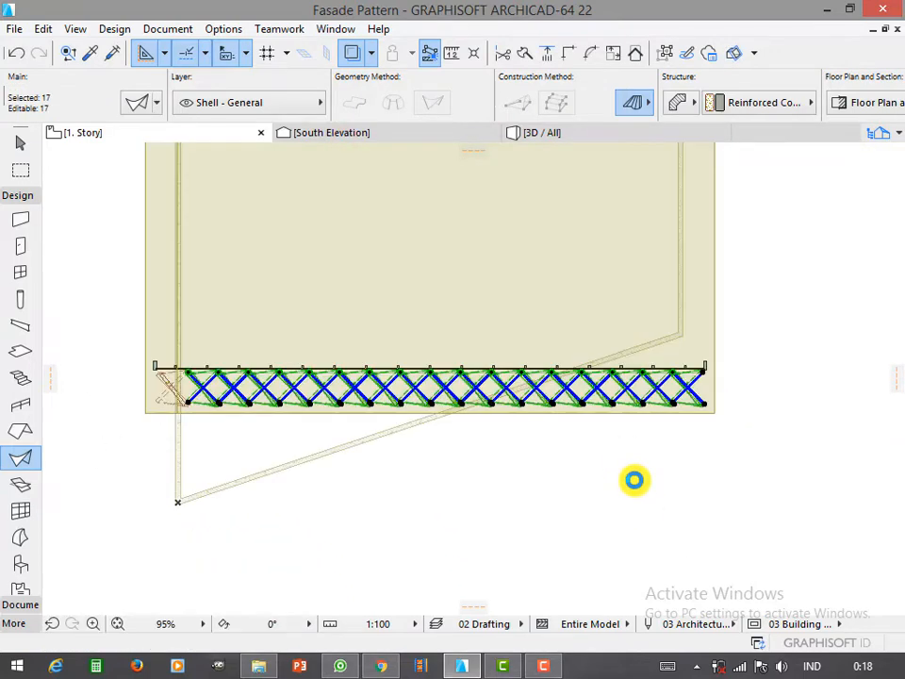
# - Select all the twisted shells, turn on their surface overrides and link the override surfaces together
pyautogui.hotkey('ctrl', 'z')
pyautogui.hotkey('ctrl', 'shift', 'z')
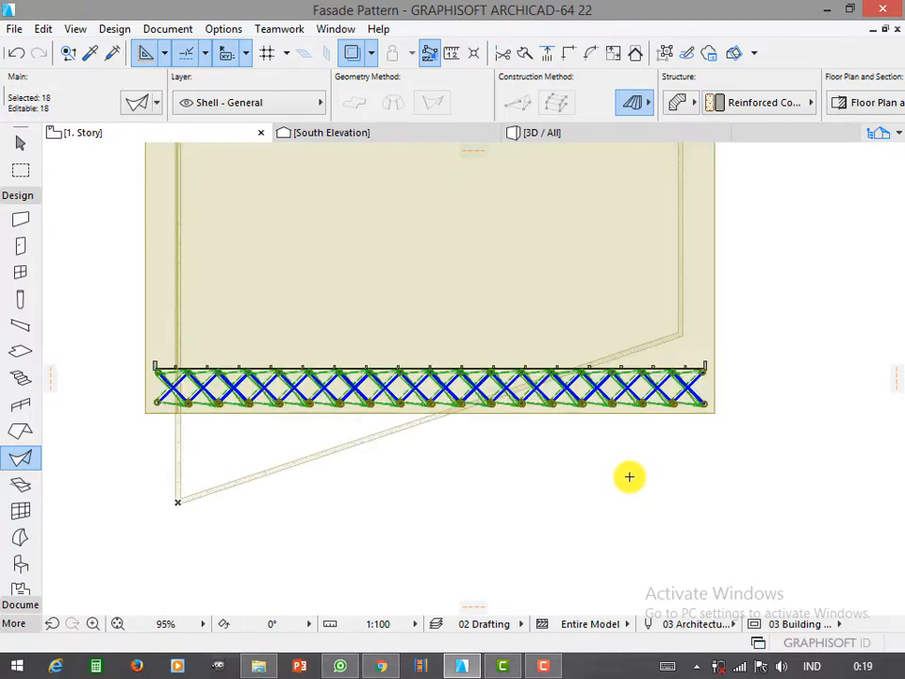
pyautogui.hotkey('ctrl', 't')
pyautogui.click(296, 413)
pyautogui.click(290, 435)
pyautogui.click(514, 407)
# - Assign the Carpet - 02 surface to all the twisted shells and view the facade in 3D
pyautogui.click(460, 415)
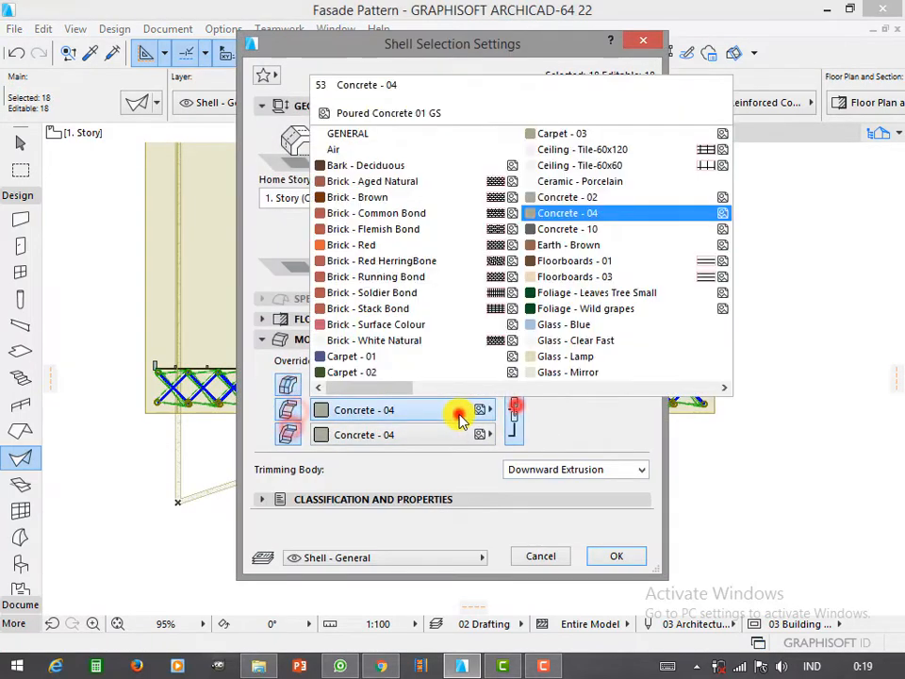
pyautogui.scroll(-5, 562, 356)
pyautogui.scroll(2, 395, 313)
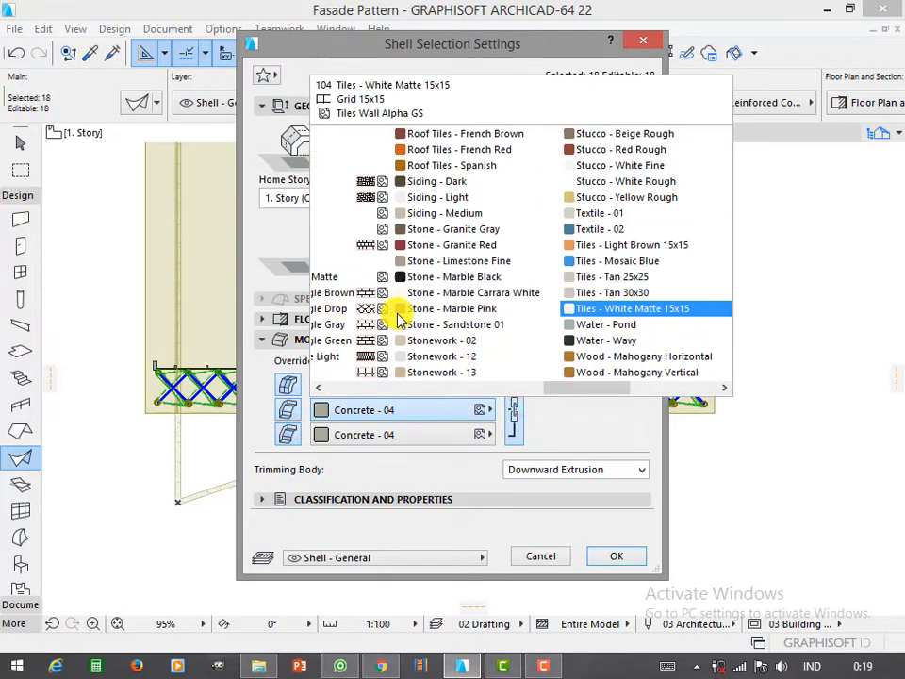
pyautogui.scroll(-2, 396, 313)
pyautogui.scroll(5, 377, 316)
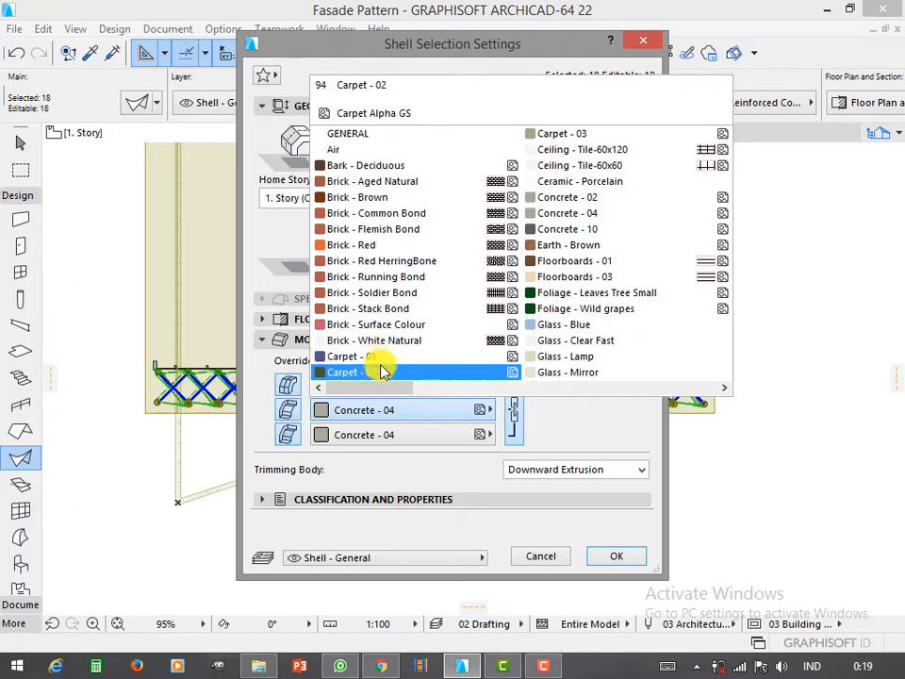
pyautogui.click(376, 371)
pyautogui.click(635, 560)
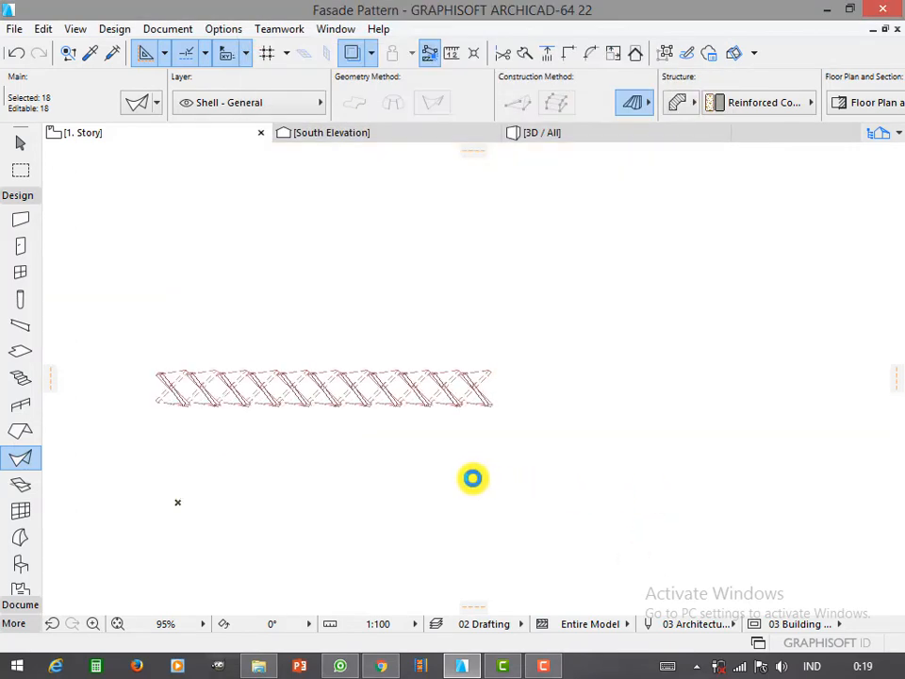
pyautogui.click(472, 478)
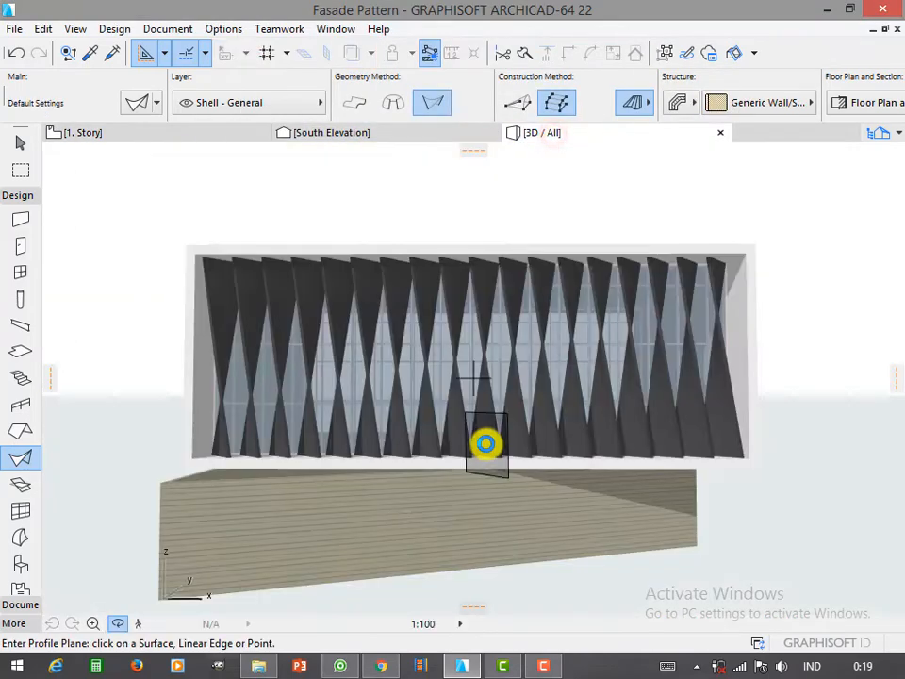
pyautogui.keyDown('shift'); pyautogui.moveTo(423, 479); pyautogui.dragTo(503, 452, button='middle'); pyautogui.keyUp('shift')
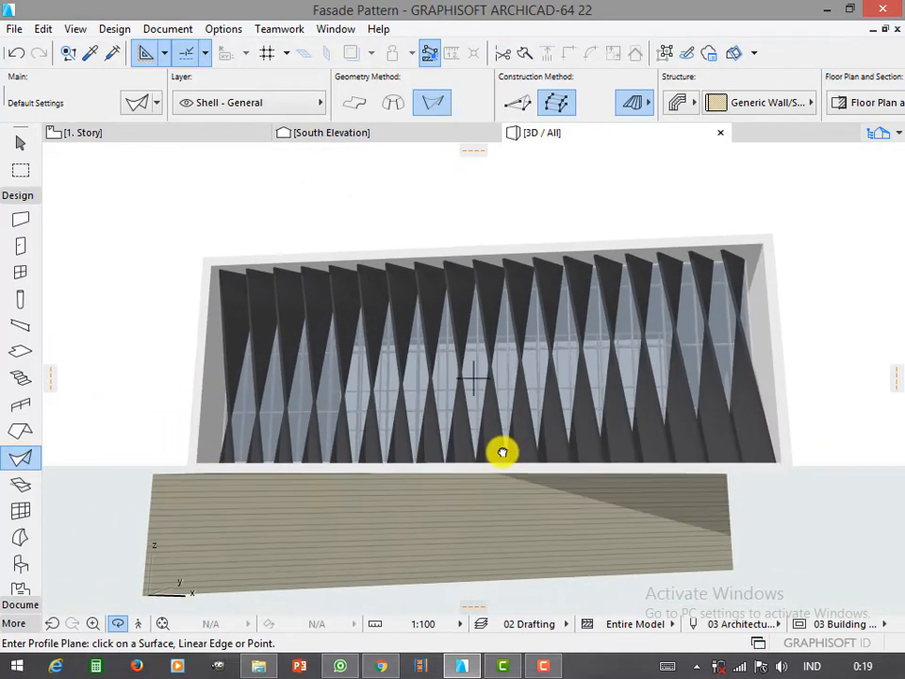
# - On the Ground Floor plan, place a Curved Window 22 in the slanted front wall near its east end
pyautogui.press('F2')
pyautogui.click(444, 474)
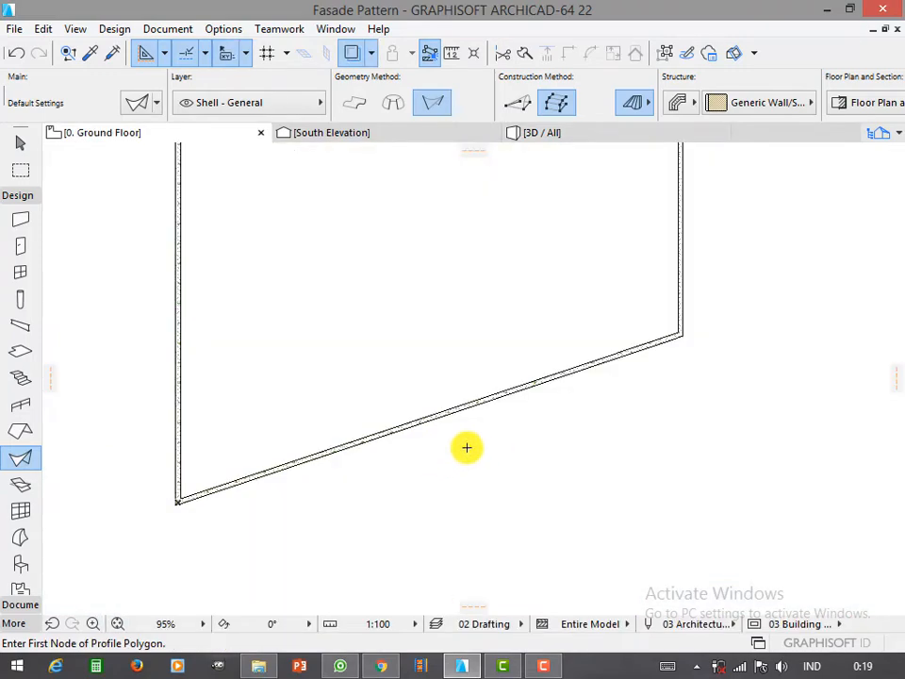
pyautogui.click(20, 247)
pyautogui.doubleClick(8, 266)
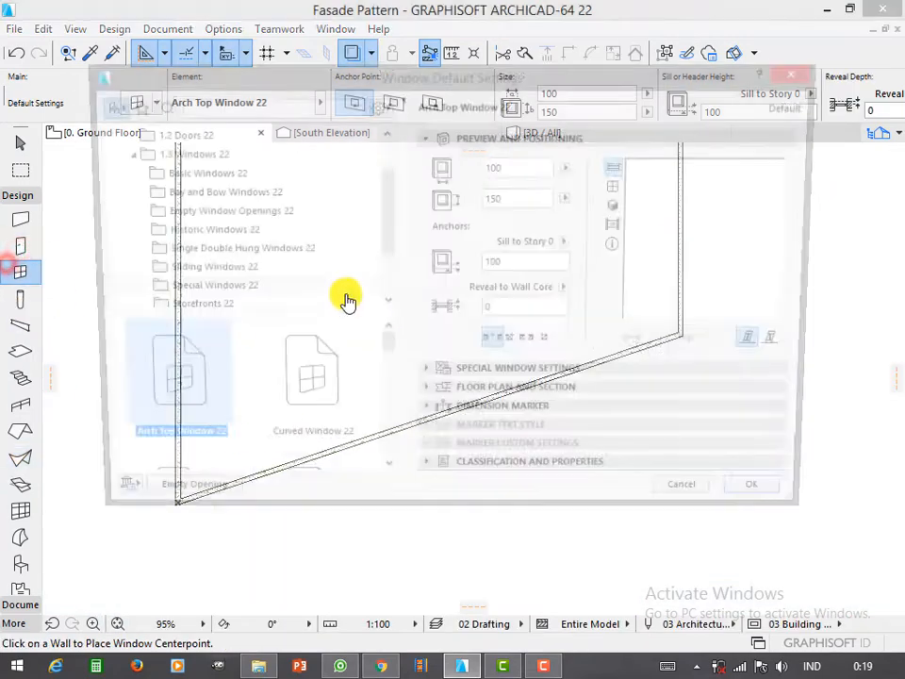
pyautogui.click(297, 353)
pyautogui.click(775, 503)
pyautogui.click(634, 352)
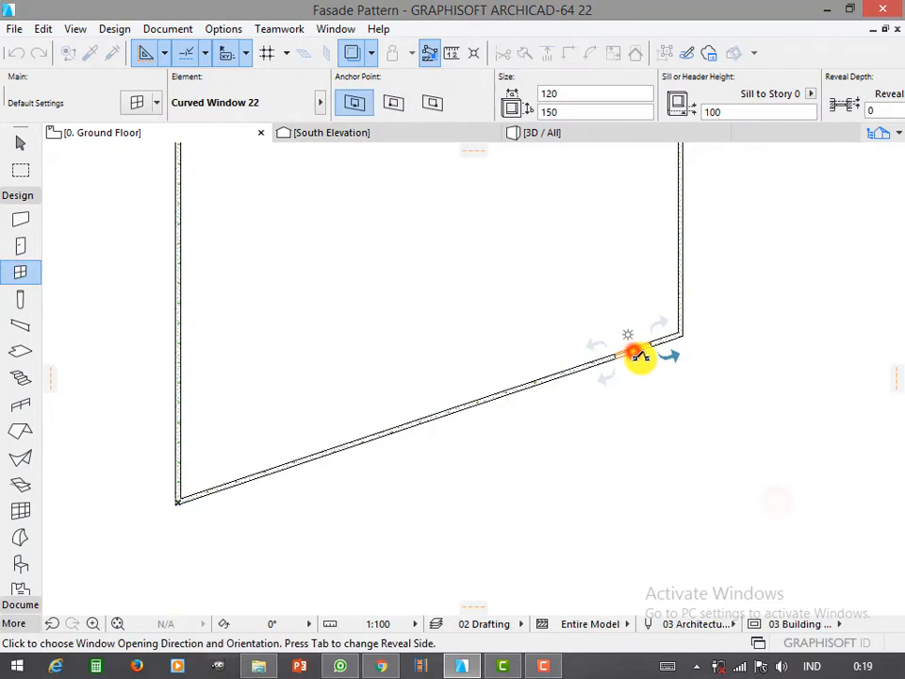
pyautogui.click(665, 402)
# - Copy the window into a row of three adjoining windows and copy that row farther west along the slanted wall
pyautogui.click(658, 347)
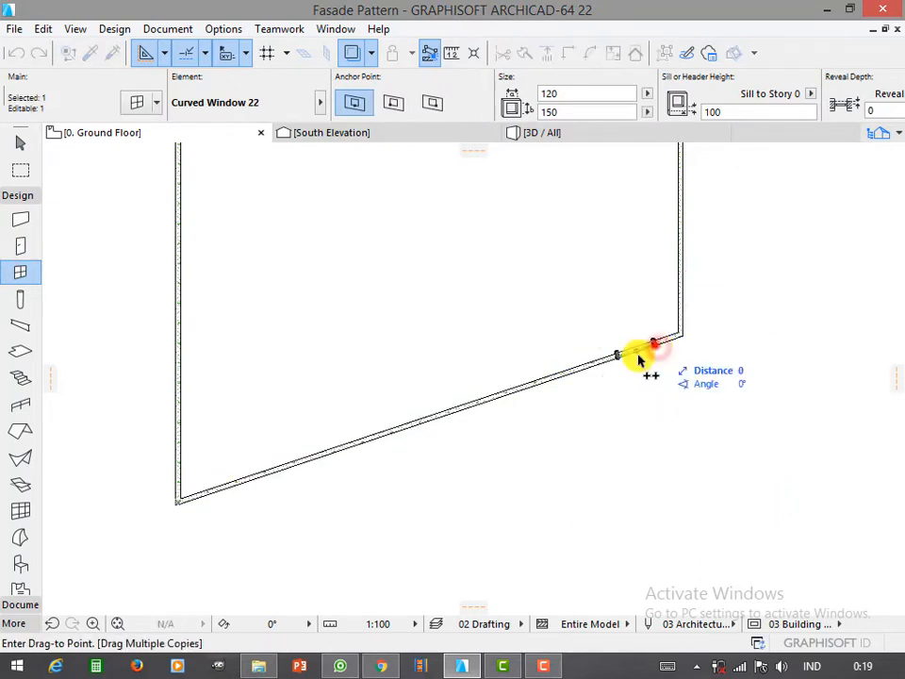
pyautogui.click(652, 344)
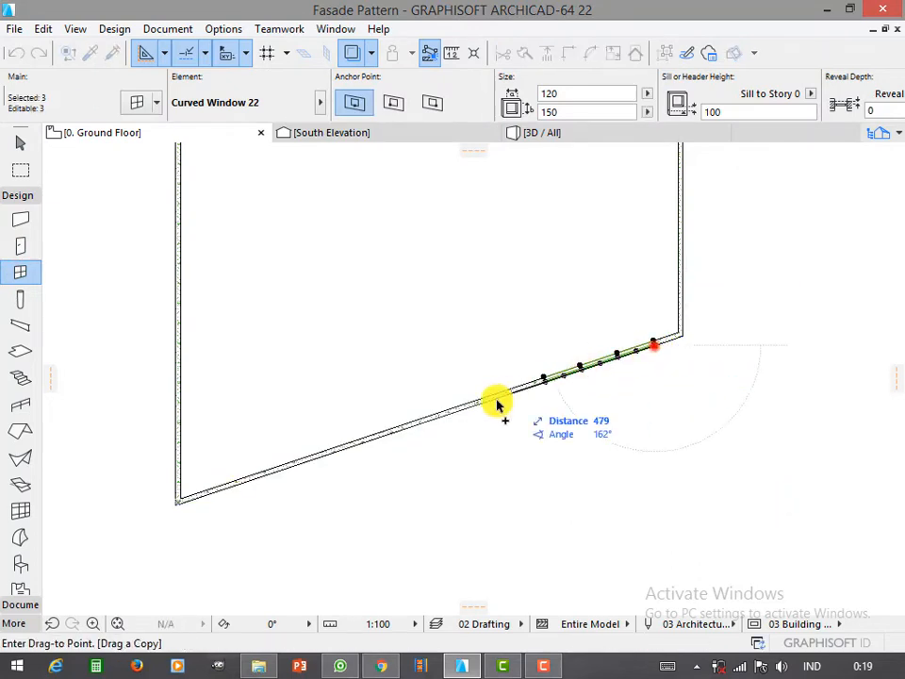
pyautogui.click(479, 403)
# - Select all six ground-floor windows in 3D and stretch their lower edges down to a window height of about 190
pyautogui.click(551, 136)
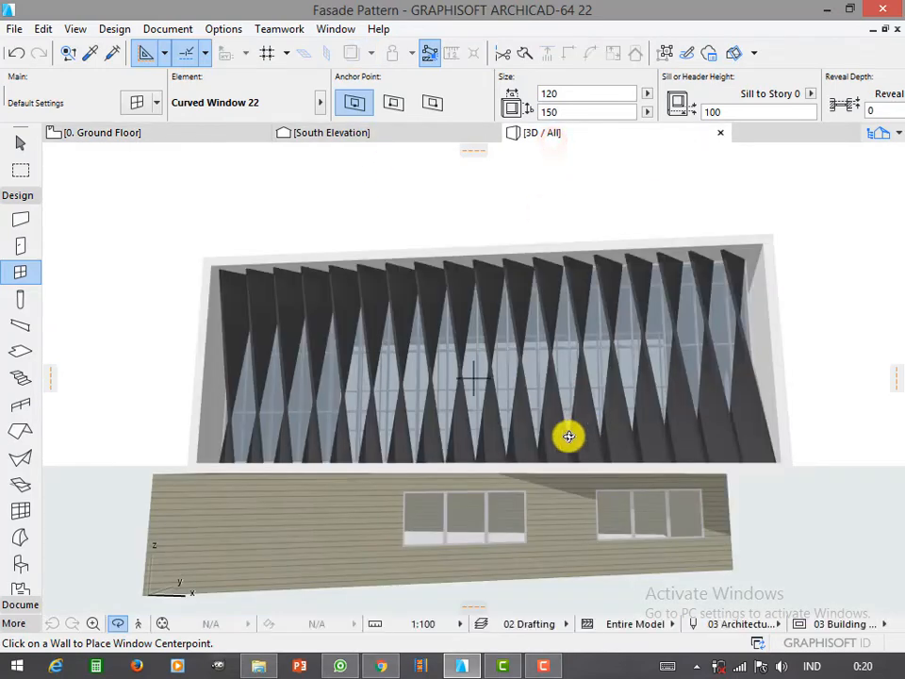
pyautogui.moveTo(475, 447); pyautogui.dragTo(574, 468)
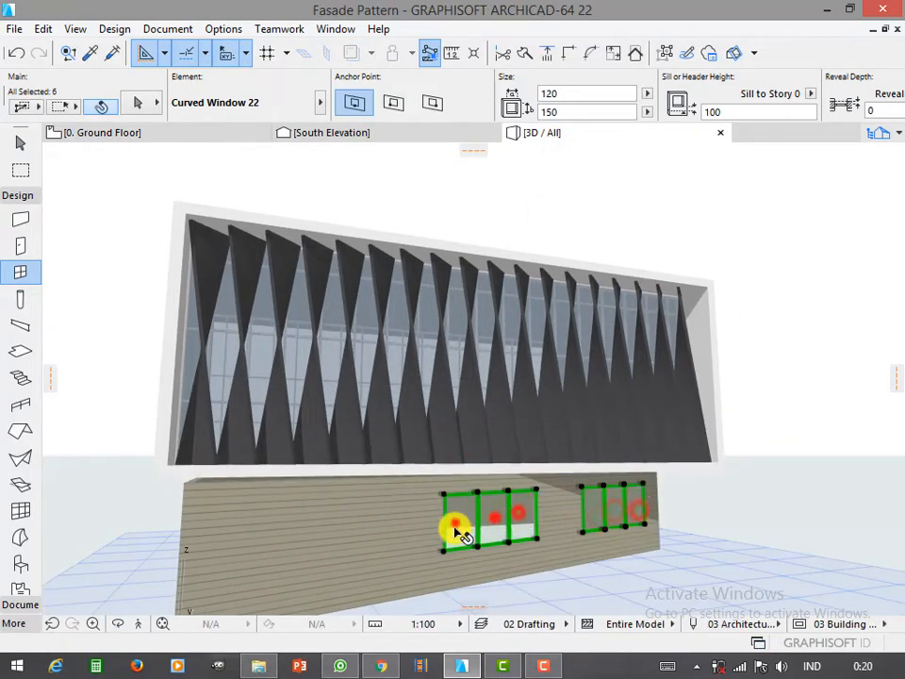
pyautogui.click(462, 533)
pyautogui.click(106, 599)
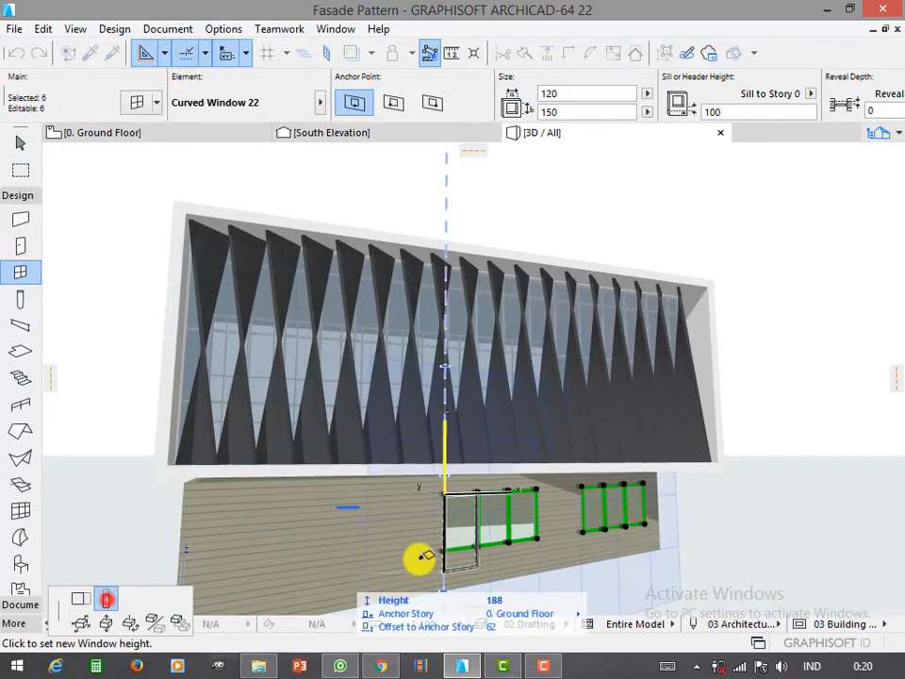
pyautogui.click(444, 571)
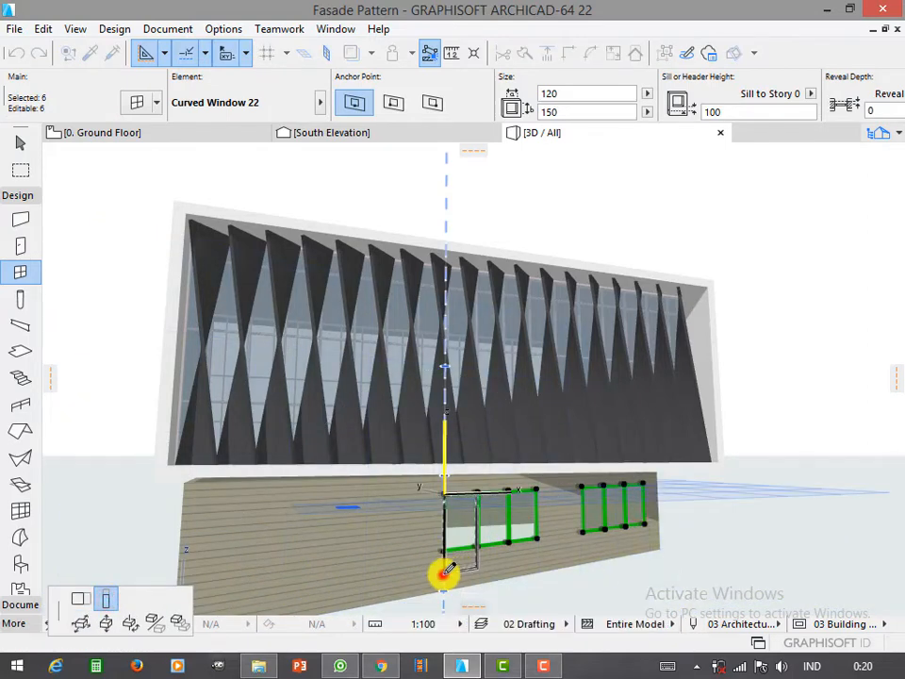
pyautogui.click(717, 531)
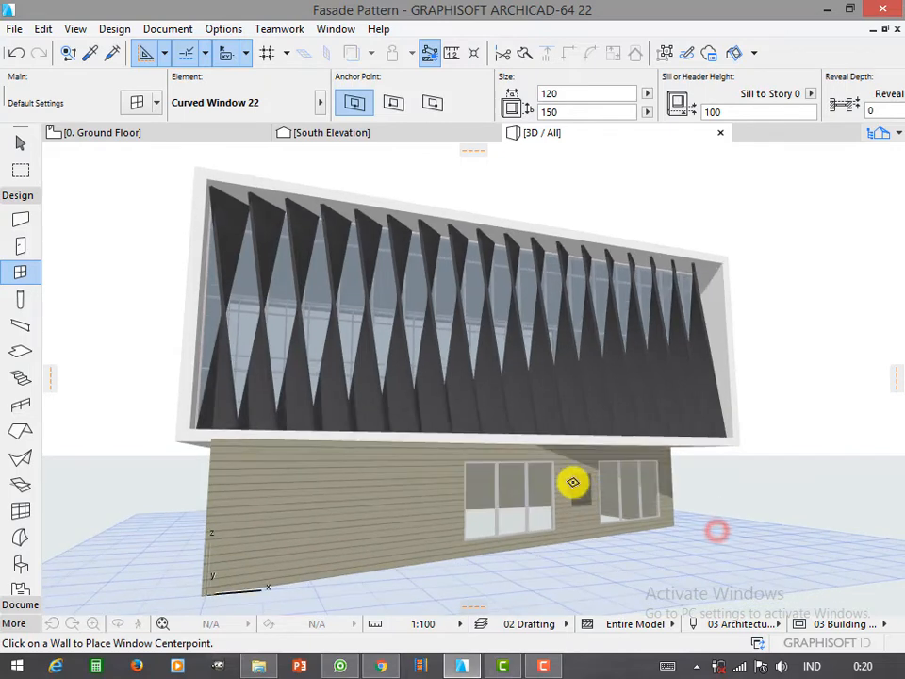
# - On the Ground Floor plan, draw a four-sided slab that extends beyond the building on all sides
pyautogui.press('F2')
pyautogui.scroll(-5, 514, 462)
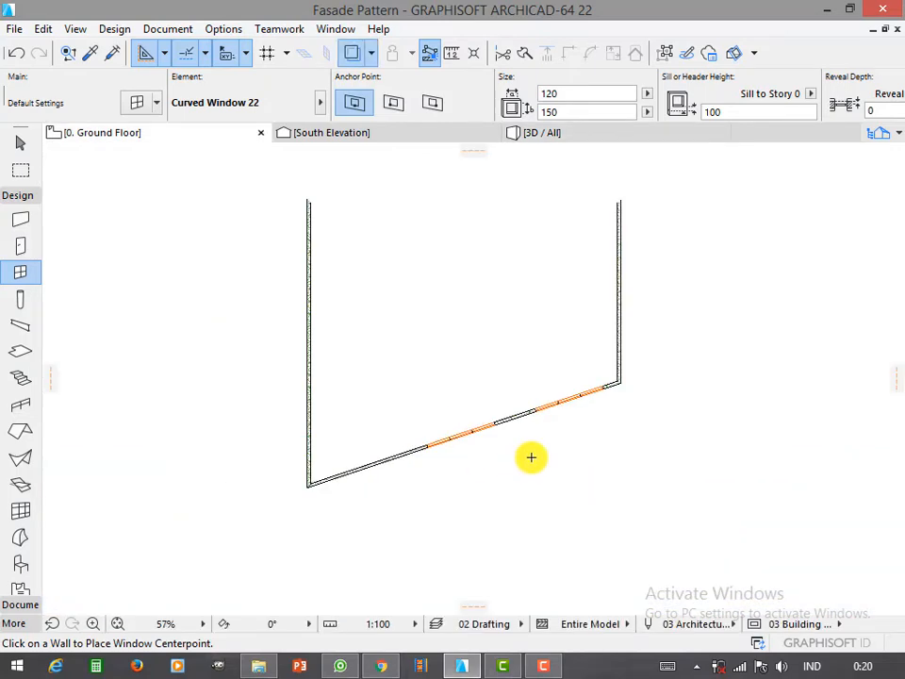
pyautogui.click(18, 351)
pyautogui.click(590, 326)
pyautogui.click(400, 327)
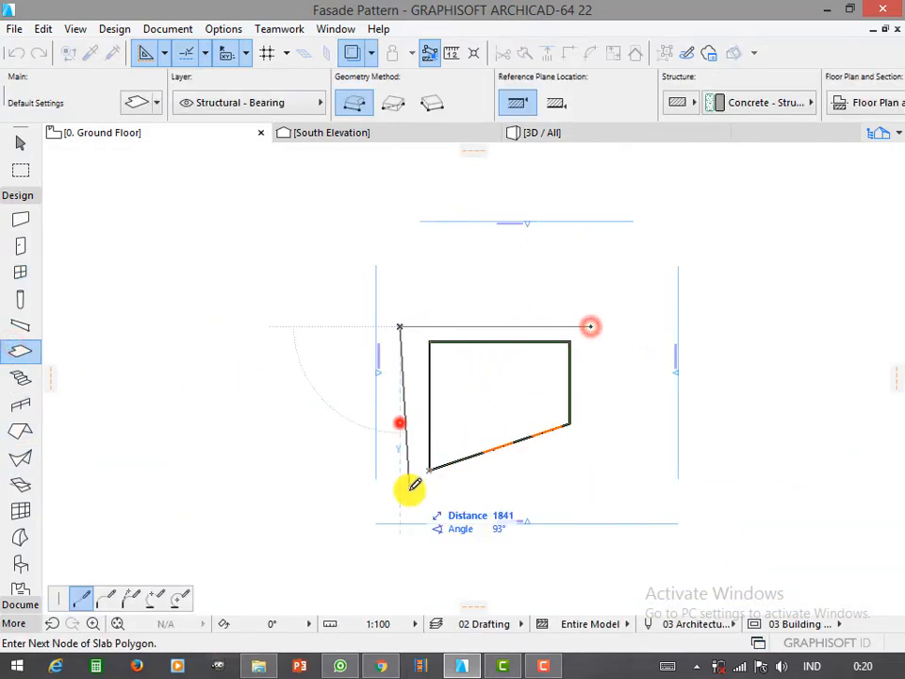
pyautogui.click(400, 497)
pyautogui.click(590, 478)
pyautogui.click(591, 326)
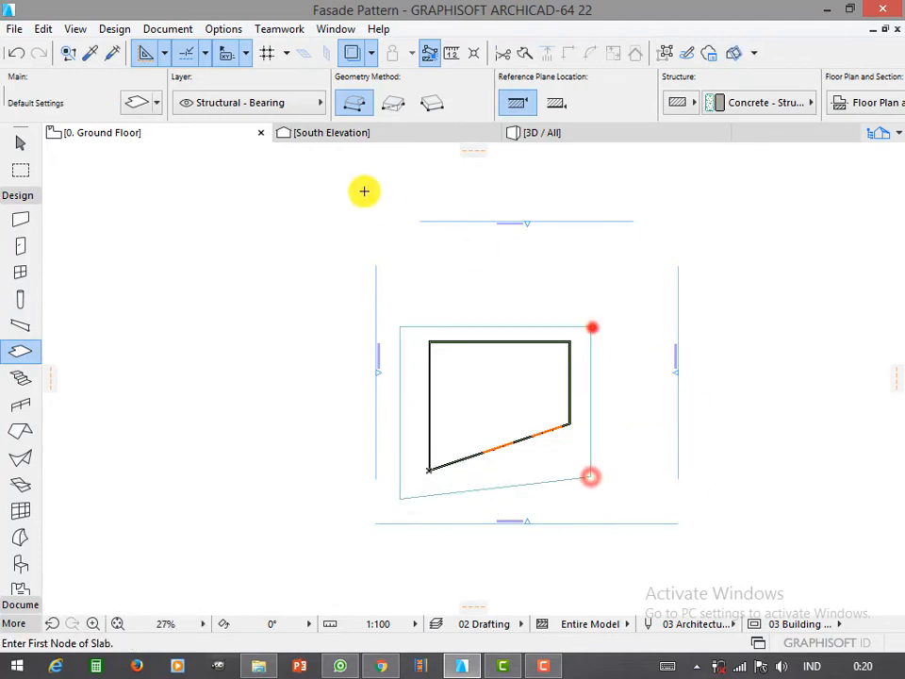
# - In 3D, move the new slab straight down 300 to the base of the ground-floor walls
pyautogui.click(549, 132)
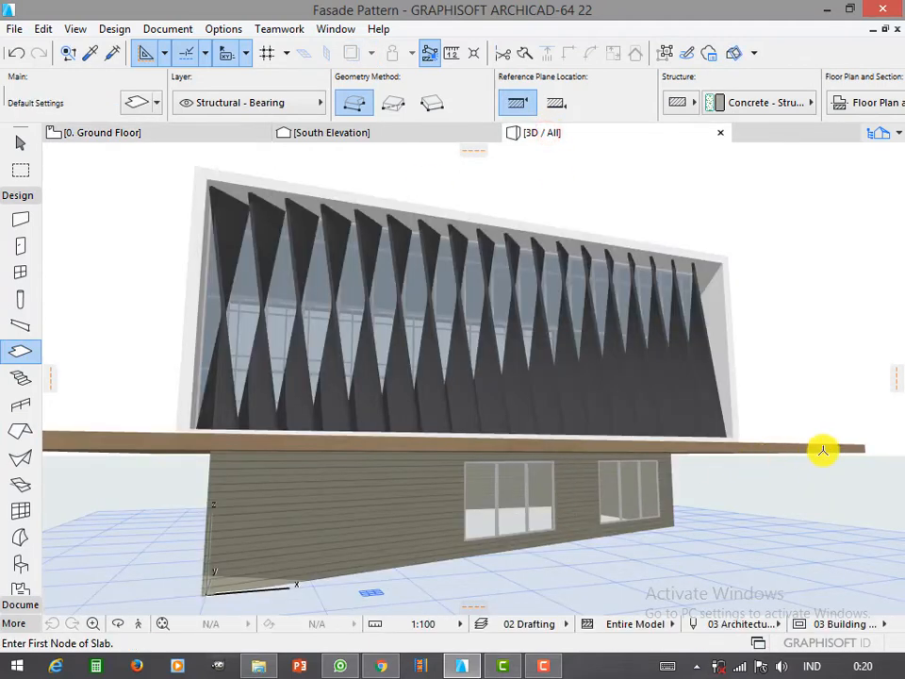
pyautogui.click(822, 450)
pyautogui.click(864, 447)
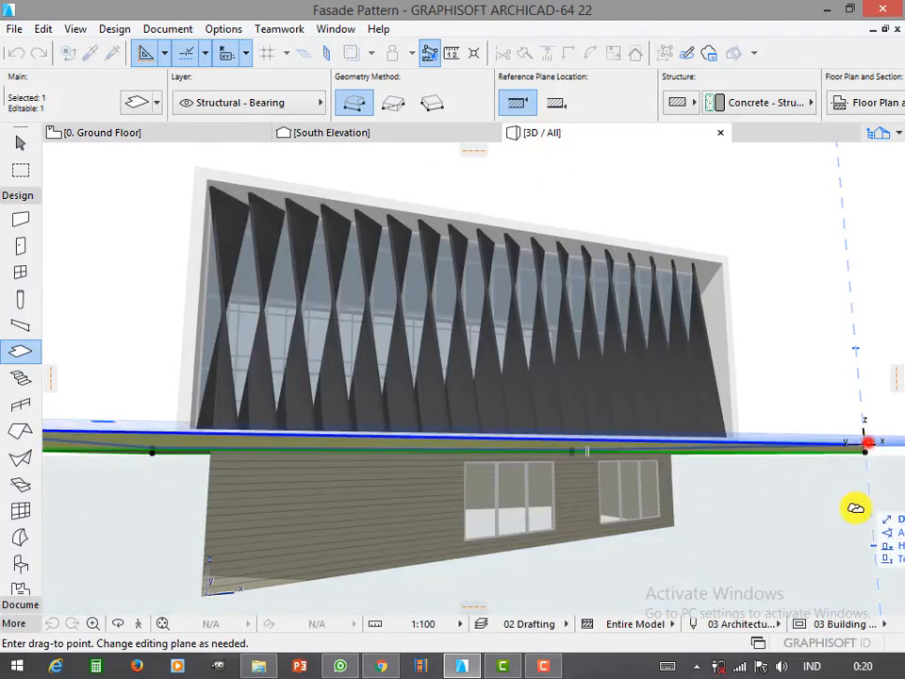
pyautogui.keyDown('shift'); pyautogui.moveTo(852, 553); pyautogui.dragTo(596, 500, button='middle'); pyautogui.keyUp('shift')
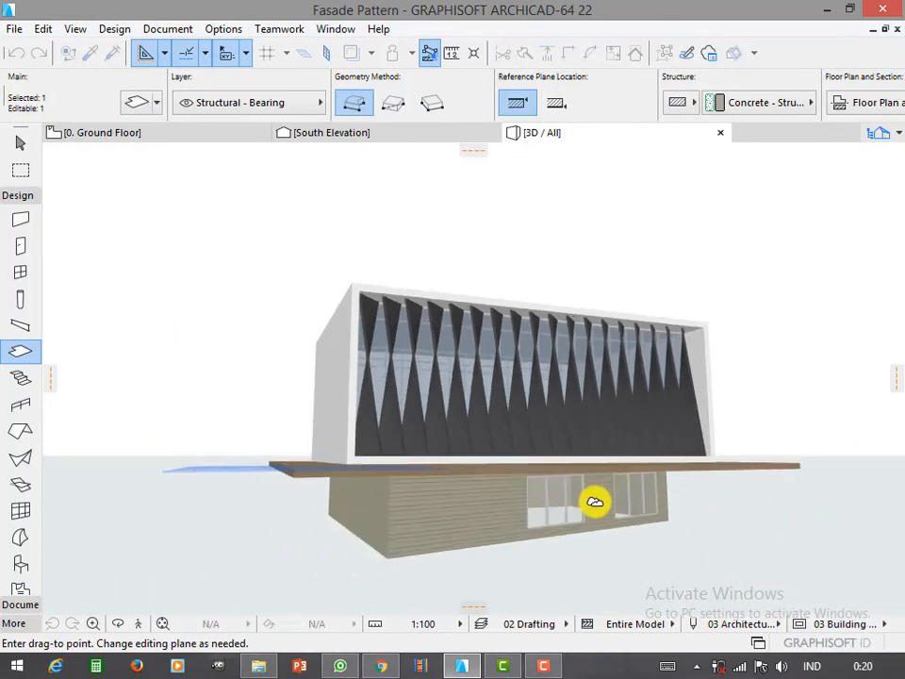
pyautogui.press('Escape')
pyautogui.keyDown('shift'); pyautogui.moveTo(719, 456); pyautogui.dragTo(626, 479, button='middle'); pyautogui.keyUp('shift')
pyautogui.hotkey('ctrl', 'd')
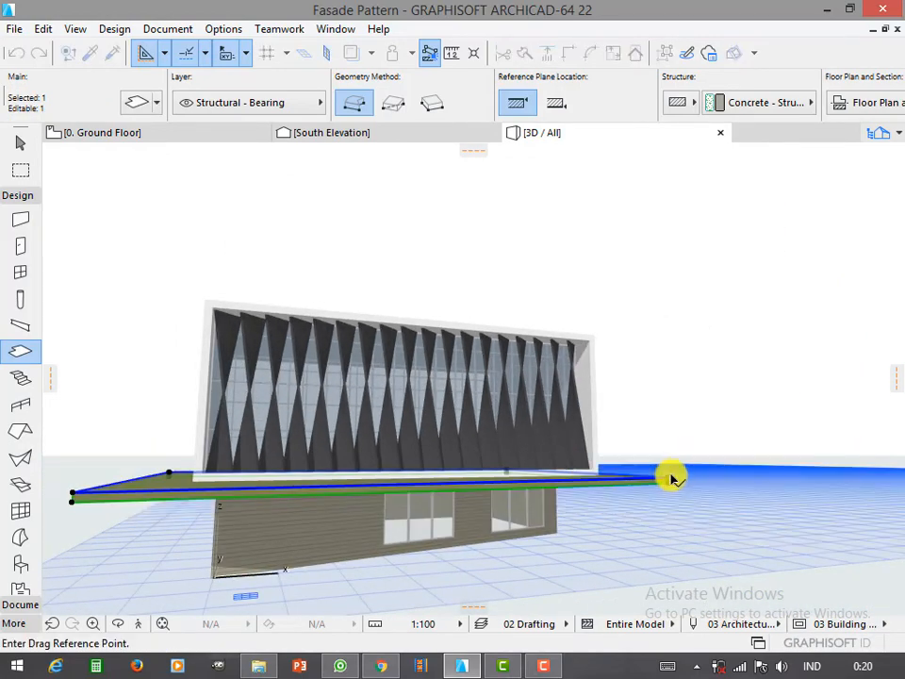
pyautogui.click(669, 475)
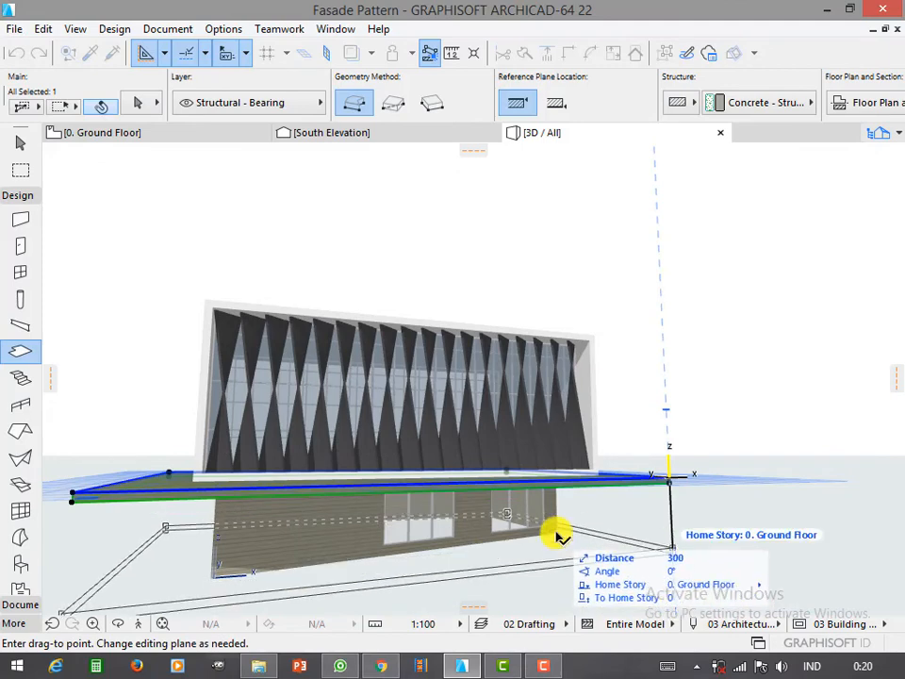
pyautogui.click(555, 532)
pyautogui.press('Escape')
pyautogui.keyDown('shift'); pyautogui.moveTo(540, 524); pyautogui.dragTo(502, 542, button='middle'); pyautogui.keyUp('shift')
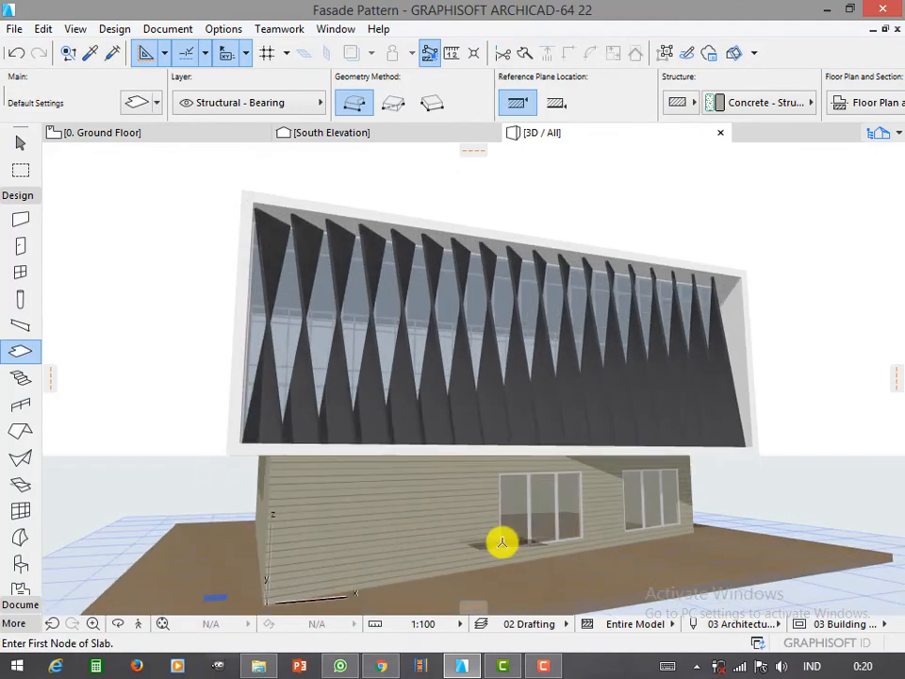
# - Set the ground slab's linked override surfaces to Concrete - 04
pyautogui.click(639, 565)
pyautogui.hotkey('ctrl', 't')
pyautogui.click(311, 361)
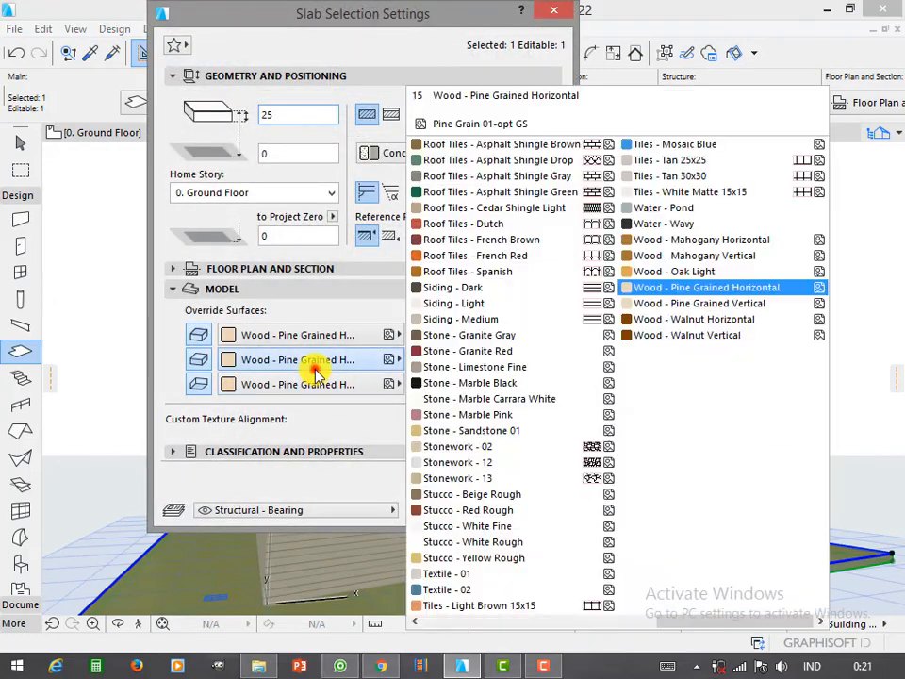
pyautogui.scroll(5, 522, 414)
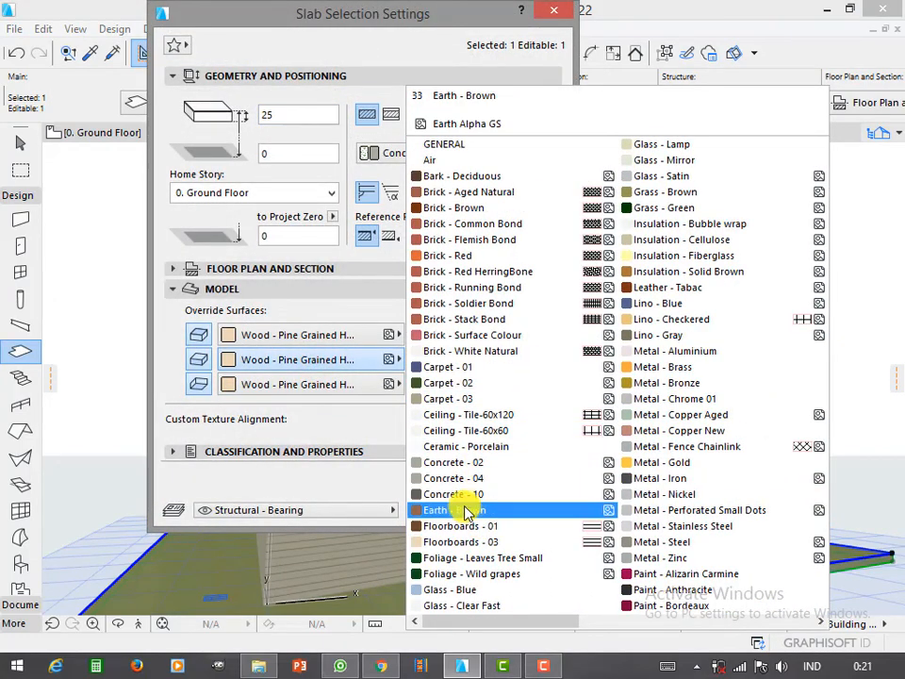
pyautogui.click(455, 478)
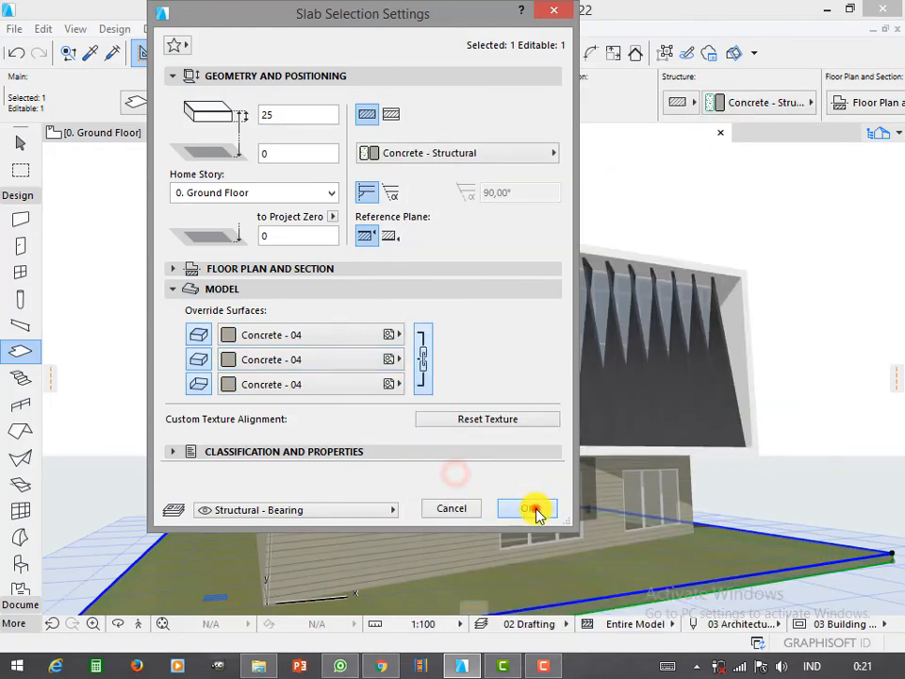
pyautogui.click(534, 510)
pyautogui.click(840, 439)
pyautogui.scroll(5, 491, 512)
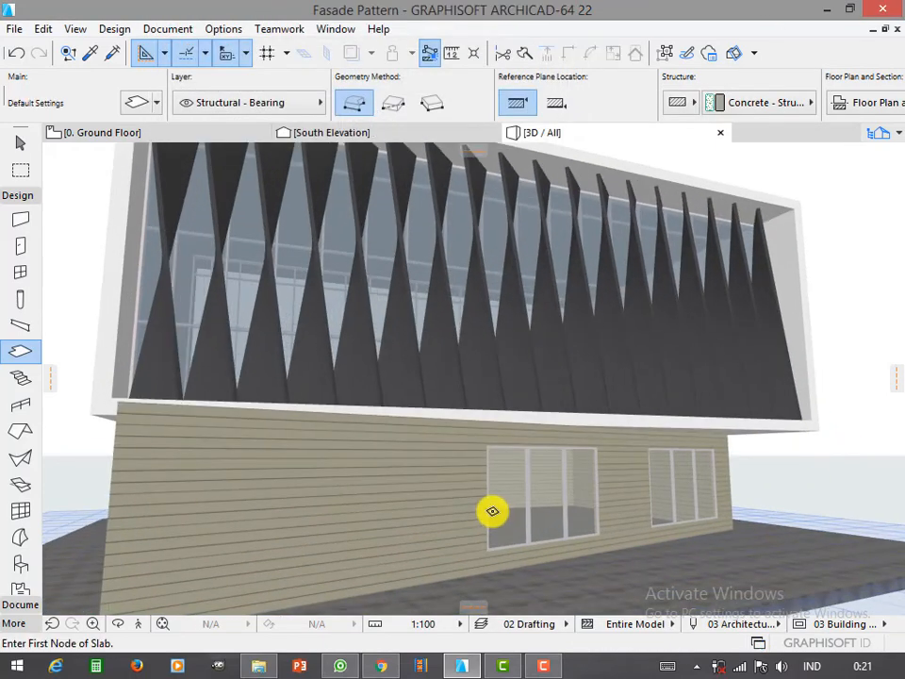
pyautogui.moveTo(492, 511)
pyautogui.keyDown('shift'); pyautogui.mouseDown(button='middle')
pyautogui.moveTo(570, 509)
pyautogui.moveTo(406, 511)
pyautogui.moveTo(391, 499)
pyautogui.moveTo(519, 491)
pyautogui.moveTo(505, 479)
pyautogui.moveTo(534, 479)
pyautogui.moveTo(525, 480)
pyautogui.mouseUp(button='middle'); pyautogui.keyUp('shift')
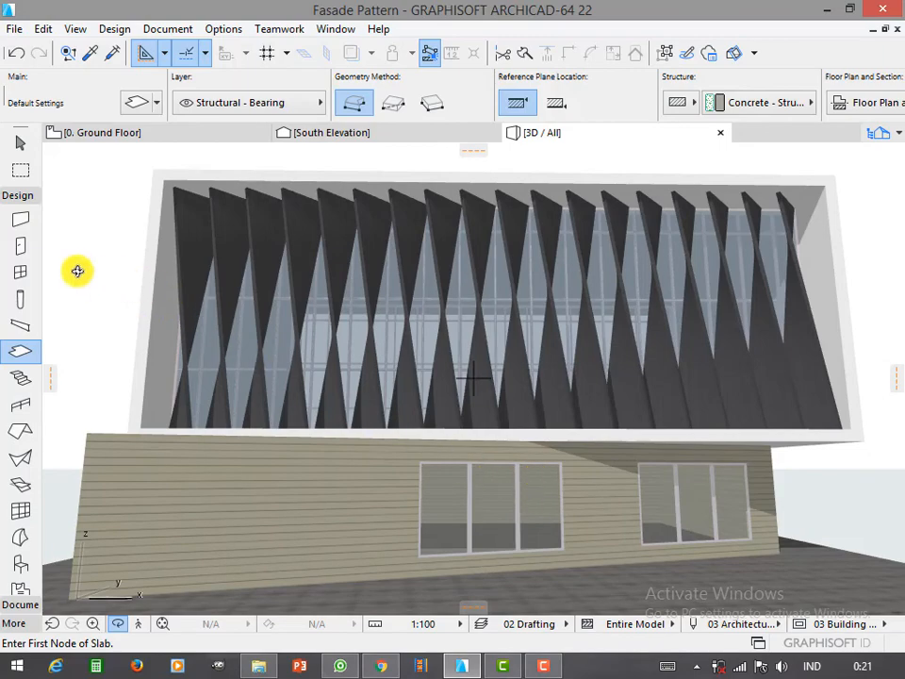